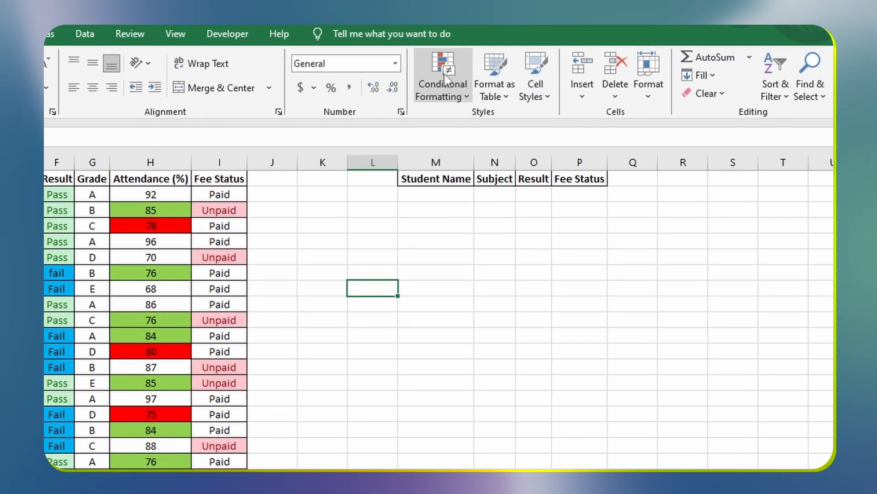
# Step: Review the conditional formatting rule categories, including Top/Bottom Rules and Color Scales, and the options for clearing rules
pyautogui.click(496, 74)
pyautogui.moveTo(477, 125)
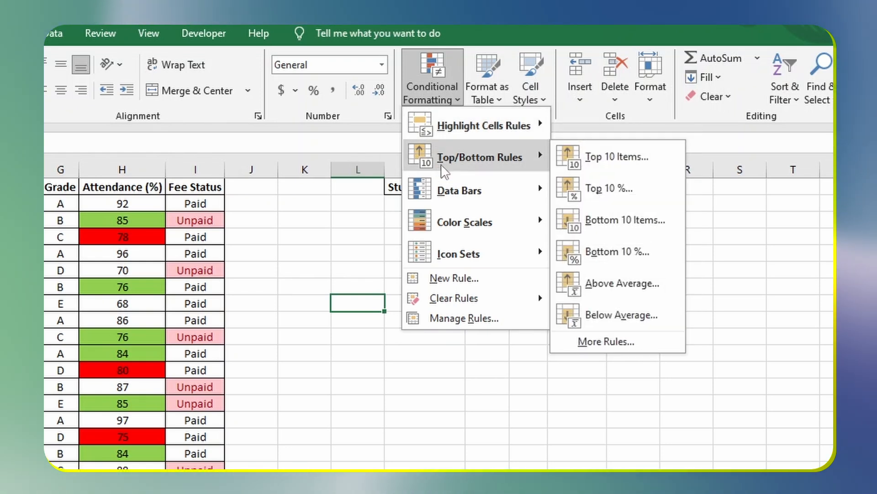
pyautogui.moveTo(449, 190)
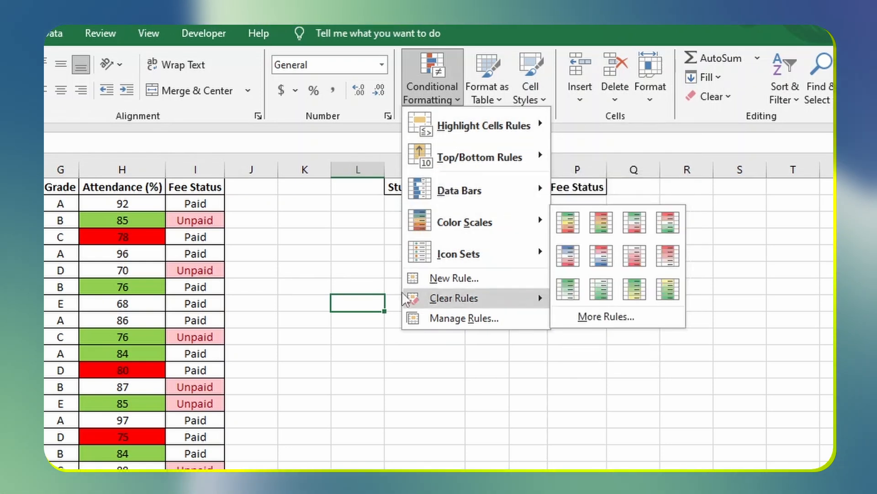
pyautogui.click(323, 277)
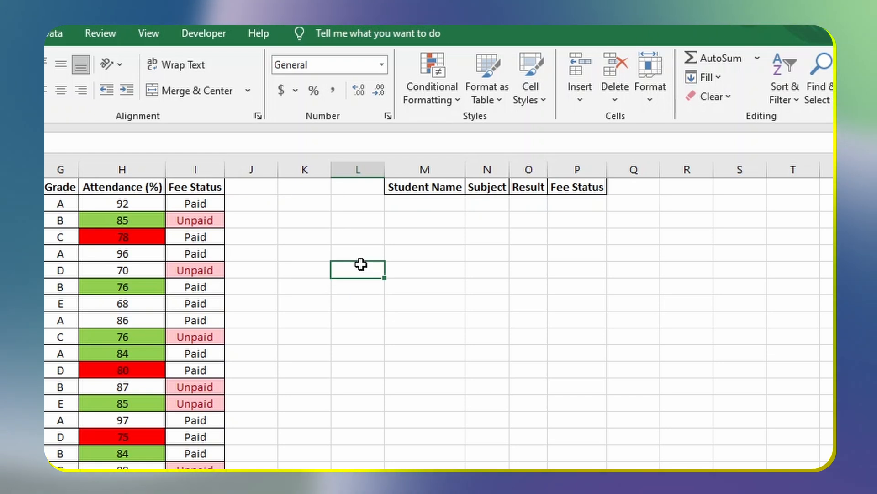
pyautogui.click(436, 88)
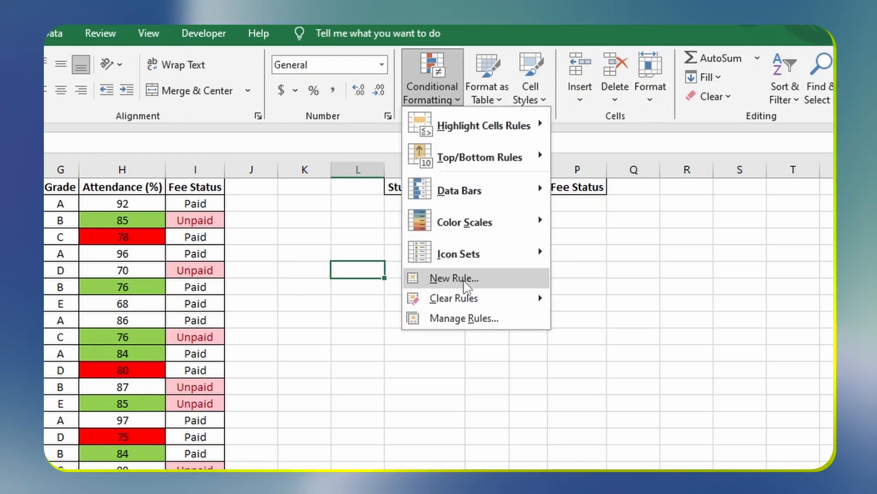
pyautogui.moveTo(465, 298)
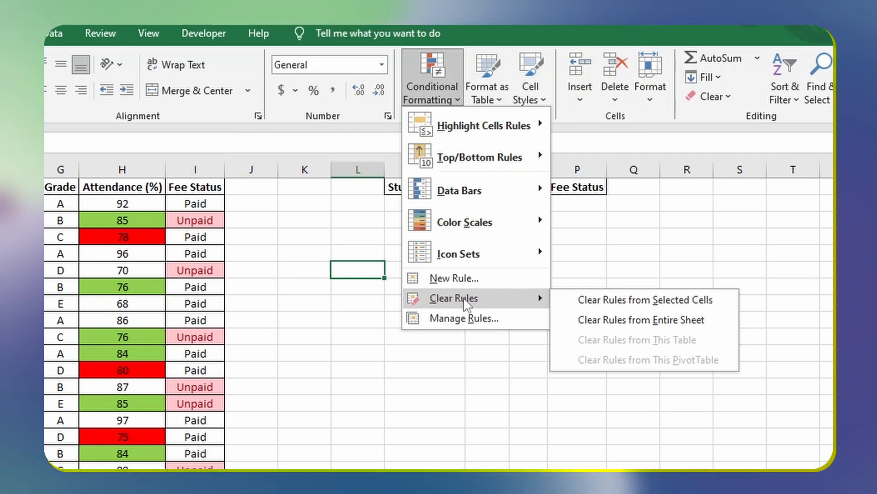
pyautogui.click(354, 241)
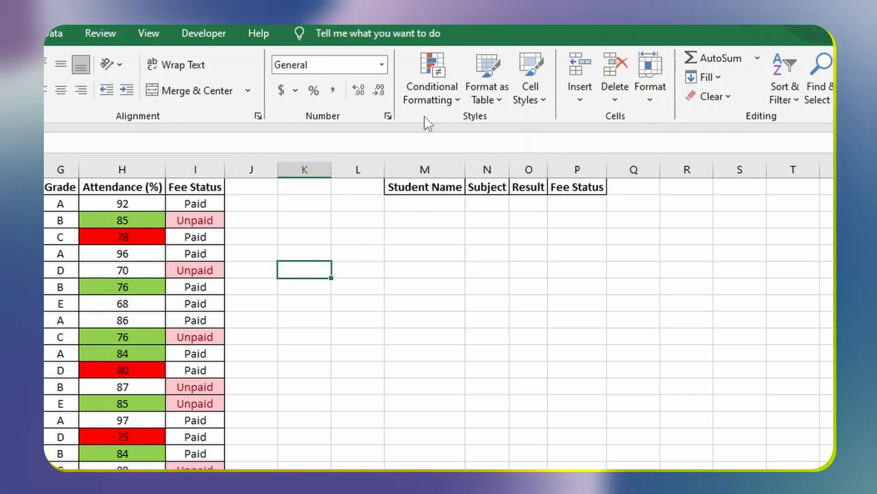
pyautogui.click(427, 93)
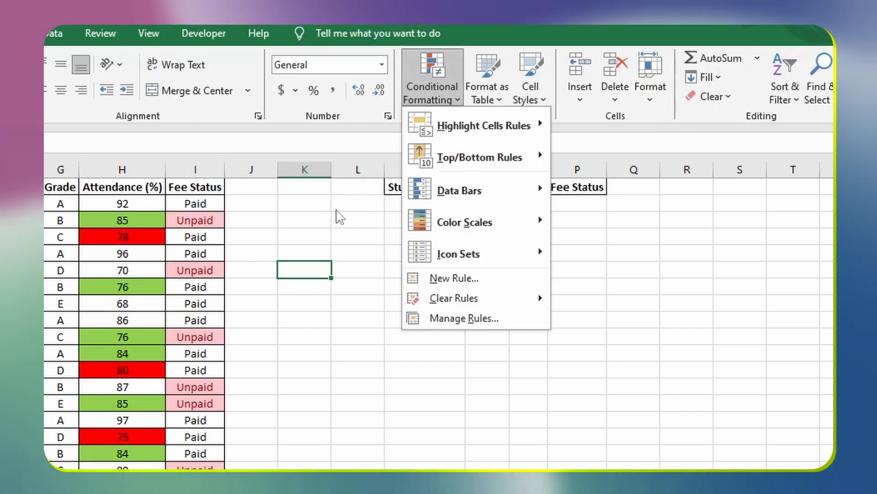
pyautogui.moveTo(449, 162)
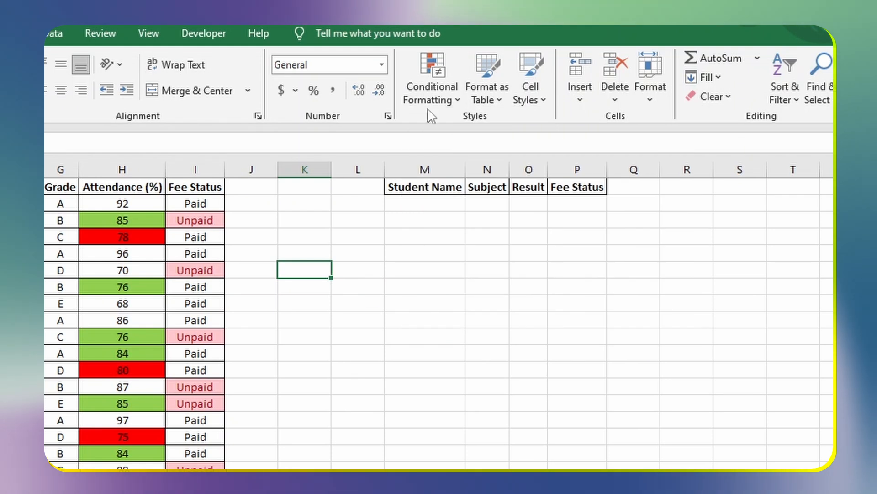
pyautogui.click(432, 88)
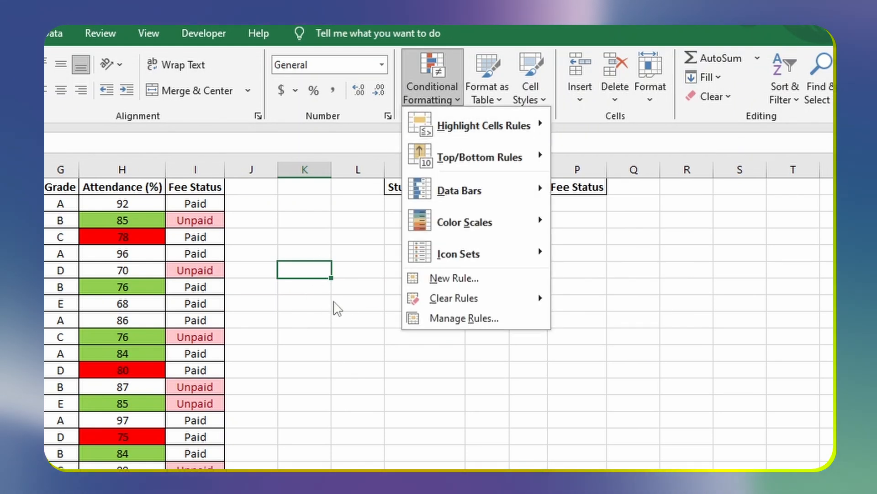
pyautogui.moveTo(468, 295)
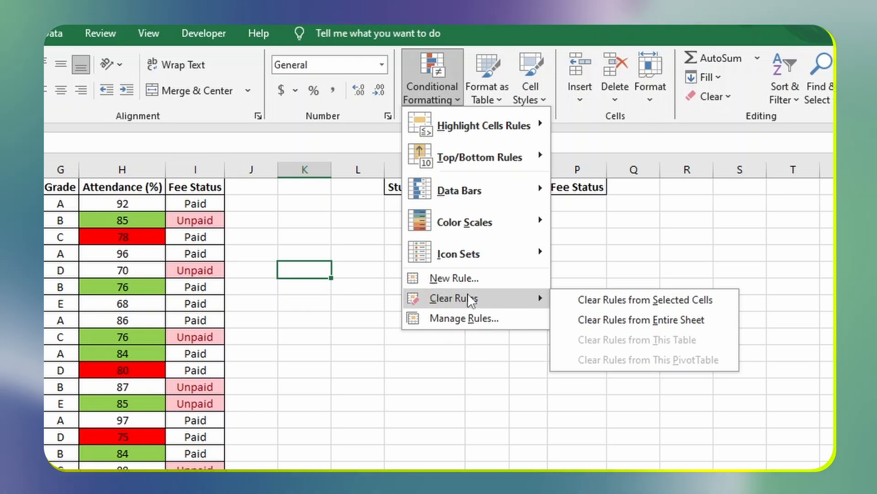
# Step: Clear the conditional formatting rules from only the selected values in the Attendance (%) column
pyautogui.click(246, 304)
pyautogui.moveTo(140, 207); pyautogui.dragTo(137, 467)
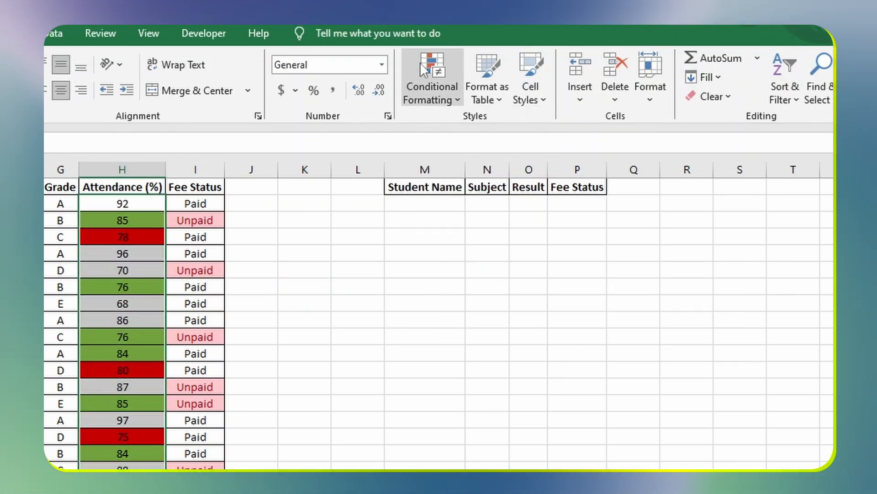
pyautogui.click(432, 91)
pyautogui.click(626, 300)
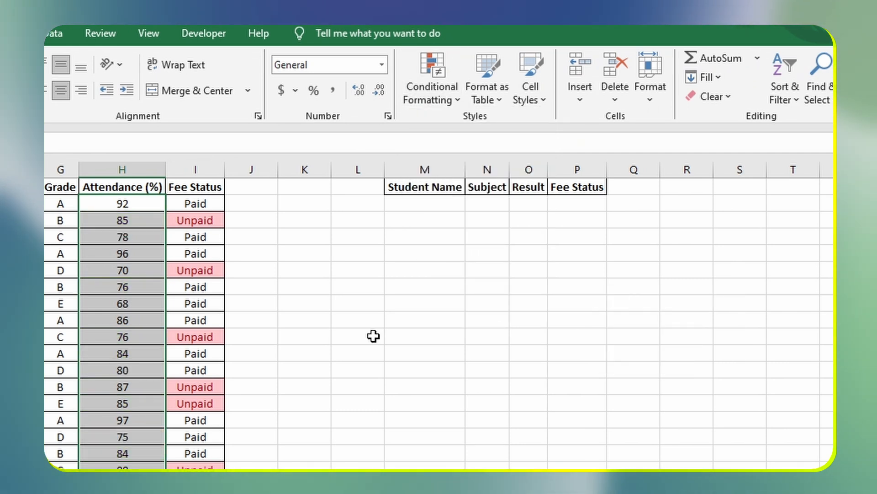
pyautogui.click(361, 336)
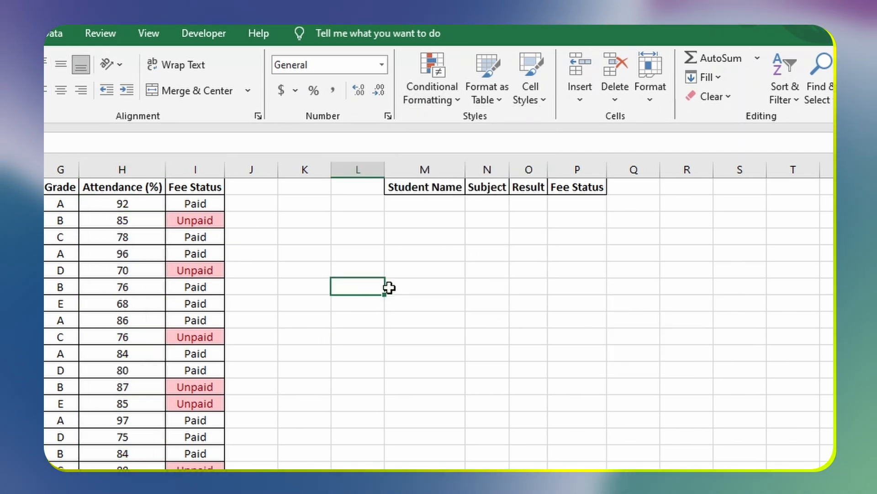
# Step: Clear the remaining conditional formatting rules from the entire sheet
pyautogui.click(416, 88)
pyautogui.moveTo(465, 306)
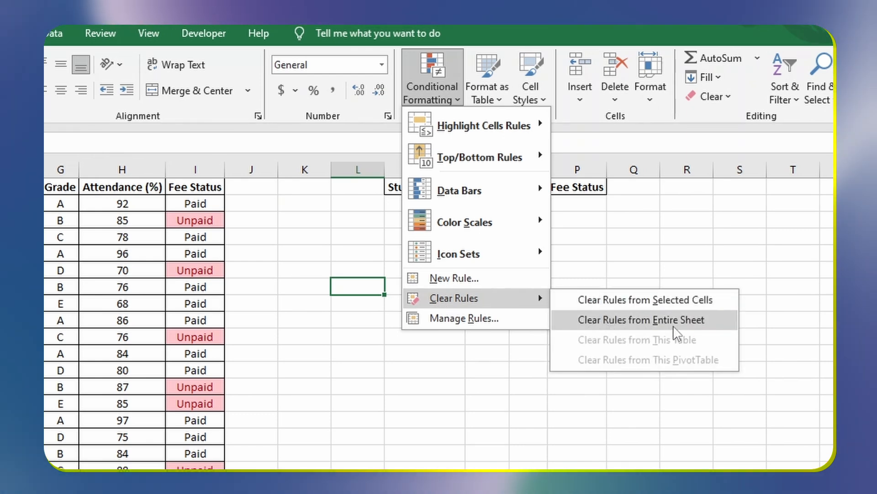
pyautogui.click(673, 323)
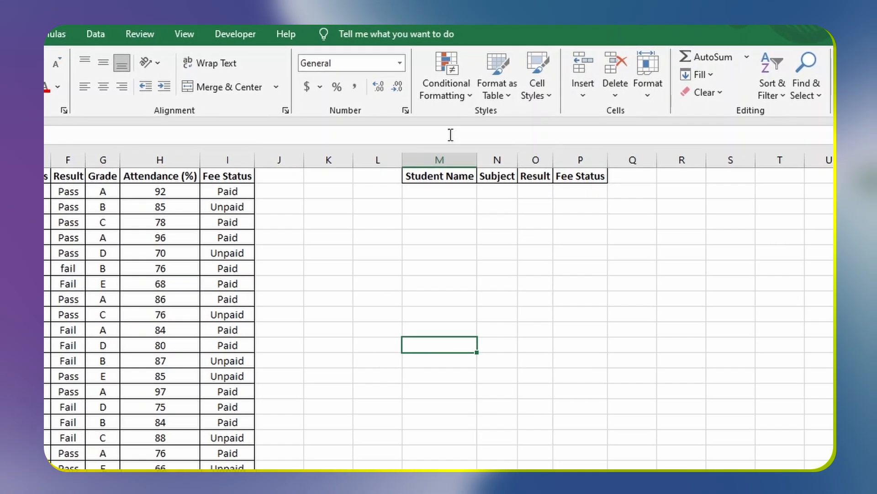
pyautogui.click(488, 80)
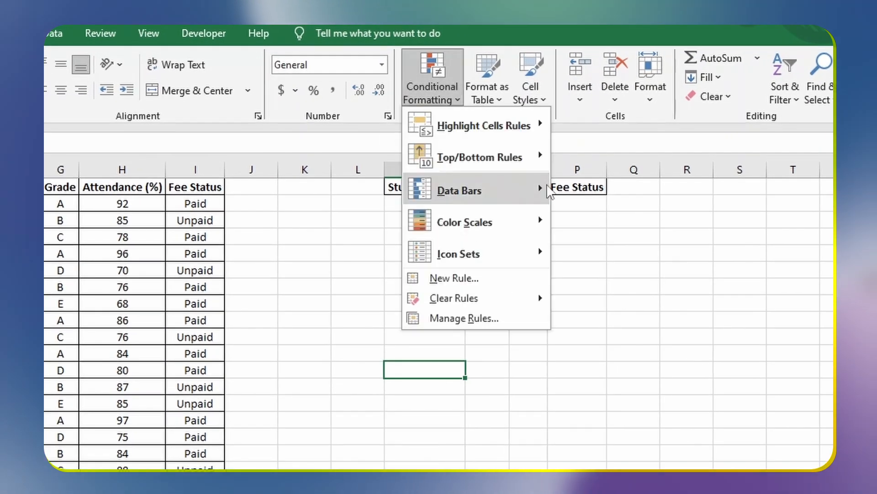
pyautogui.moveTo(526, 156)
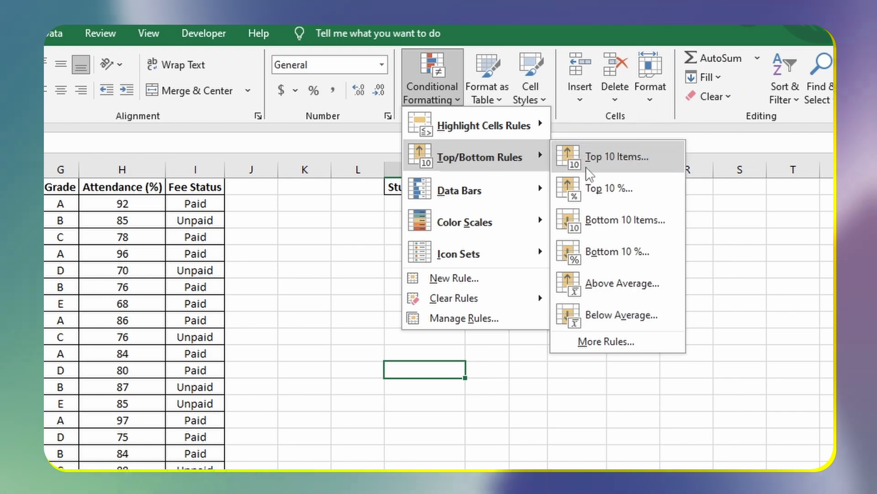
pyautogui.click(340, 250)
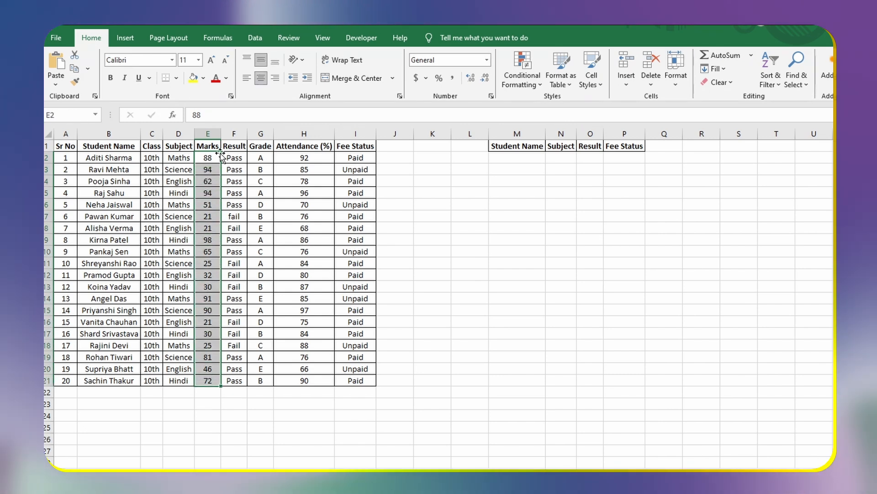
# Step: Widen the Marks column and start a Top 10 Items conditional formatting rule on the marks in E2:E21
pyautogui.moveTo(253, 138); pyautogui.dragTo(256, 138)
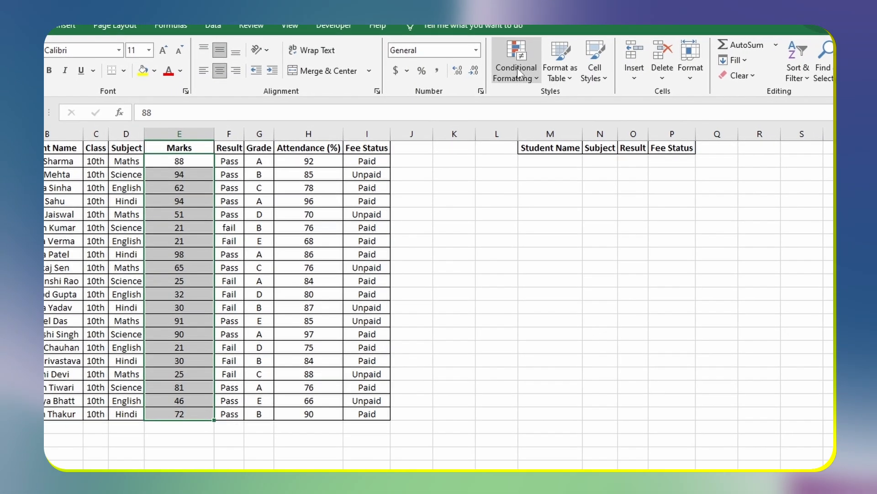
pyautogui.click(523, 75)
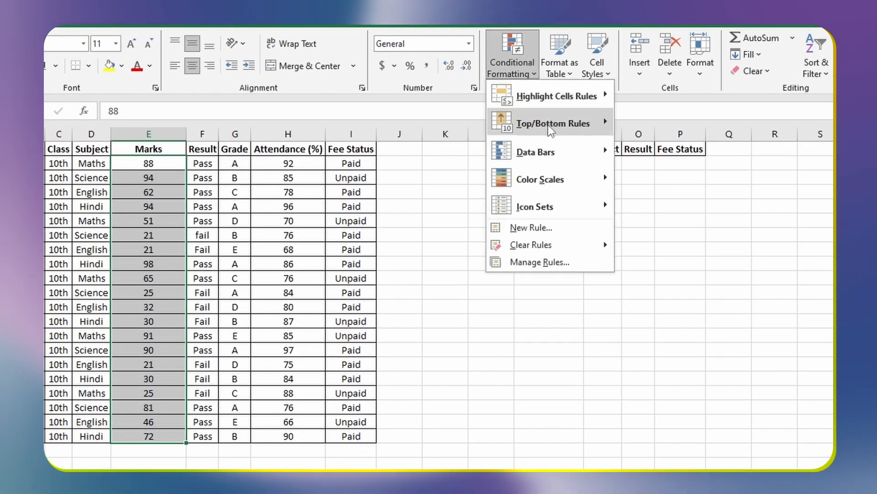
pyautogui.moveTo(553, 123)
pyautogui.click(698, 135)
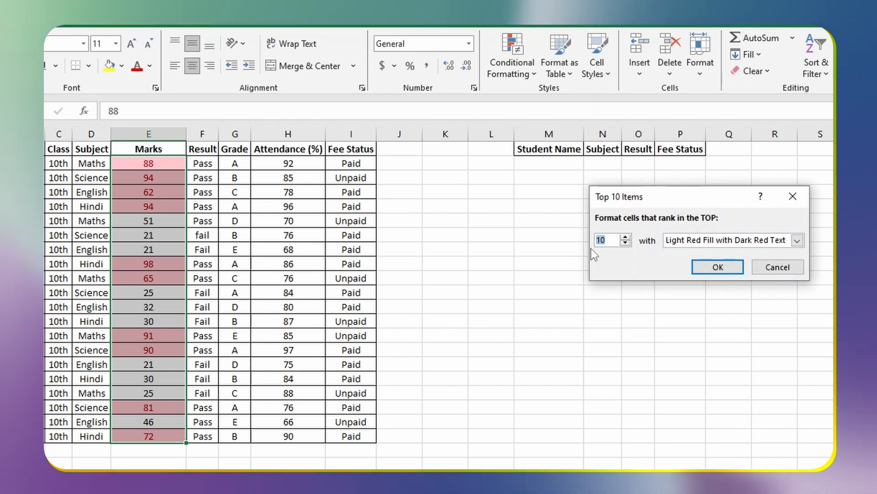
# Step: Preview the top-items rule with ranks from 1 upward, and apply it for the top 10 with Light Red Fill with Dark Red Text
pyautogui.write('1')
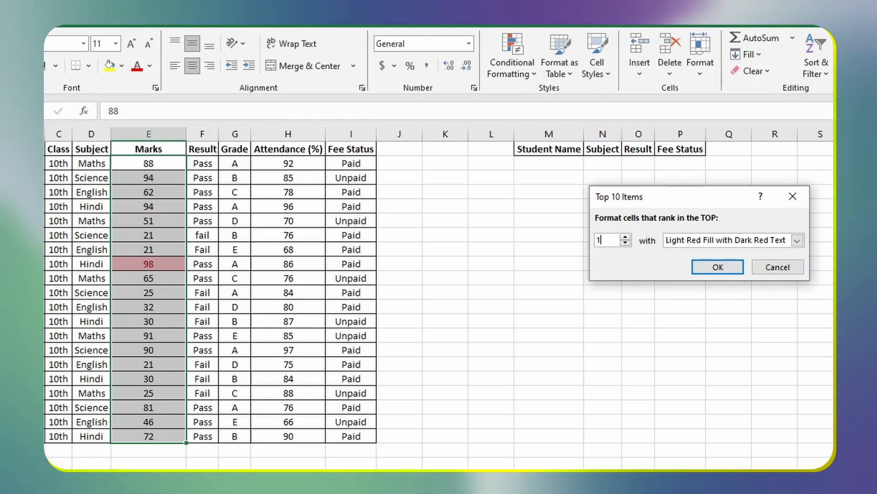
pyautogui.press('Up')
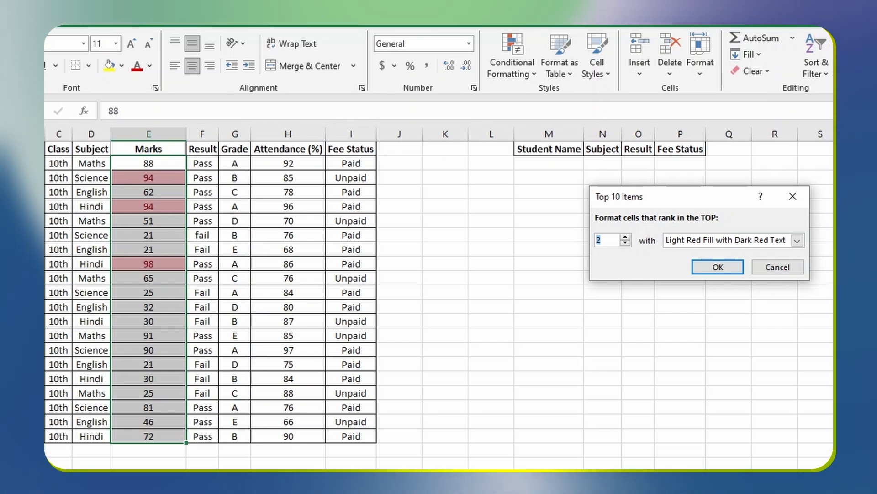
pyautogui.press('Up')
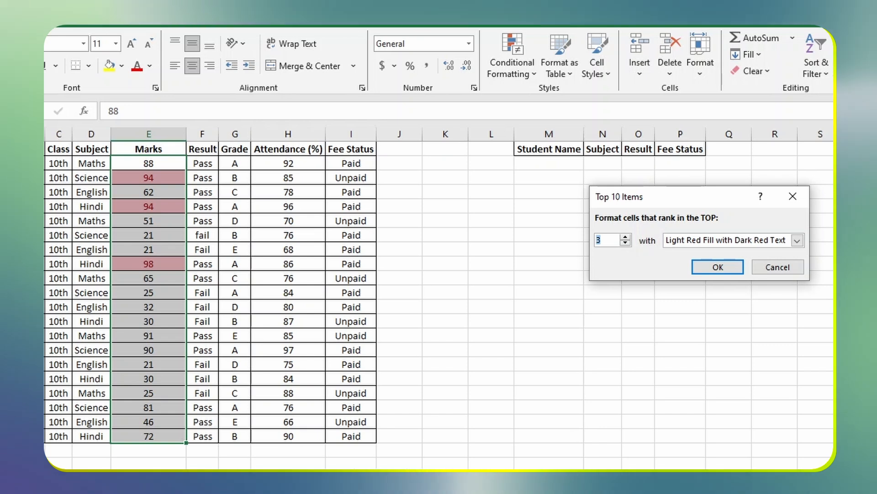
pyautogui.press('Up')
pyautogui.press('Up')
pyautogui.press('Up')
pyautogui.press('Up')
pyautogui.press('Up')
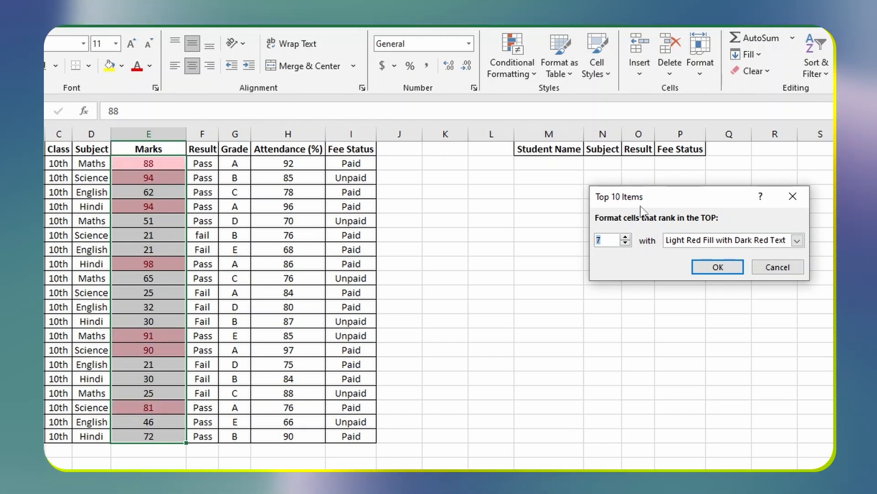
pyautogui.press('Up')
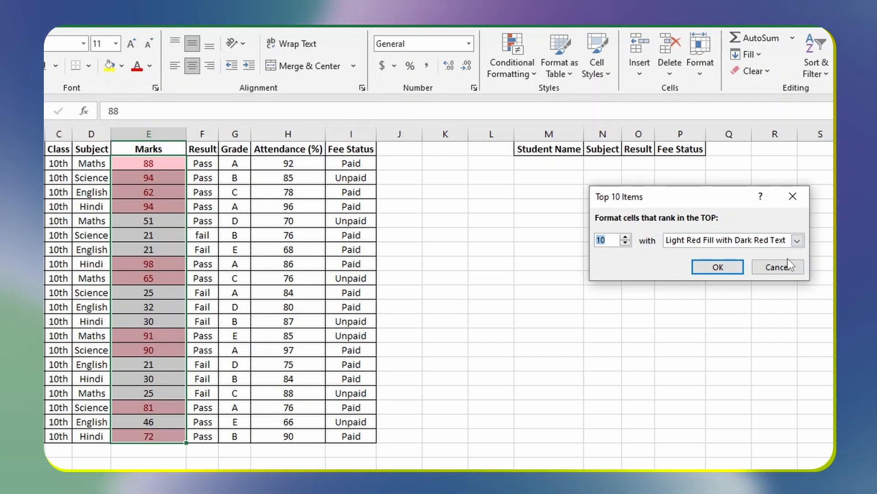
pyautogui.click(717, 267)
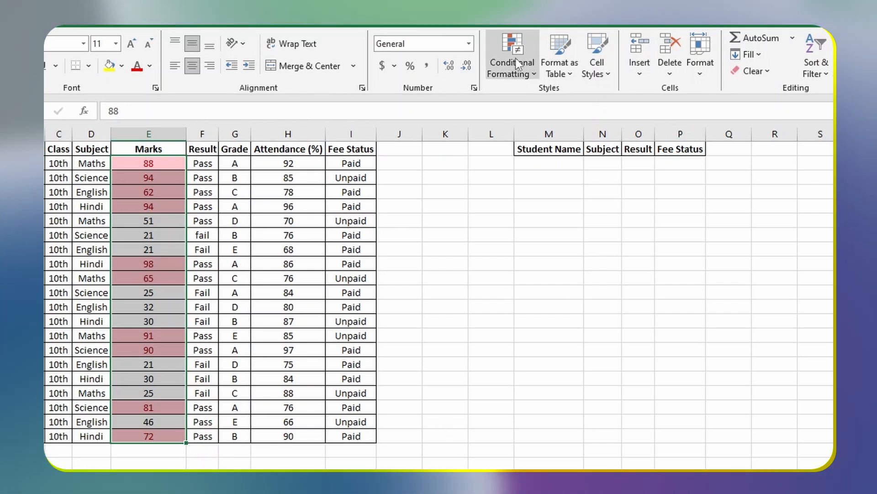
# Step: Start a Top 10% rule on the marks with Green Fill with Dark Green Text and set it to 1 percent
pyautogui.click(515, 60)
pyautogui.moveTo(562, 123)
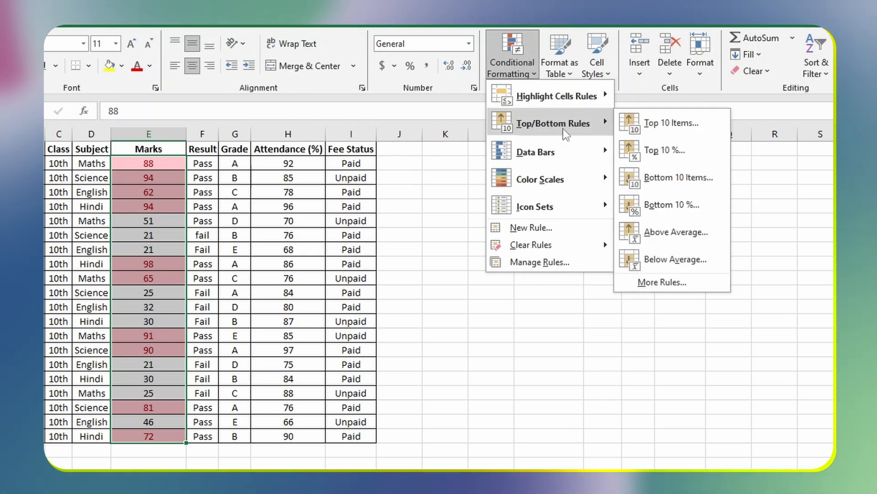
pyautogui.click(636, 151)
pyautogui.click(685, 240)
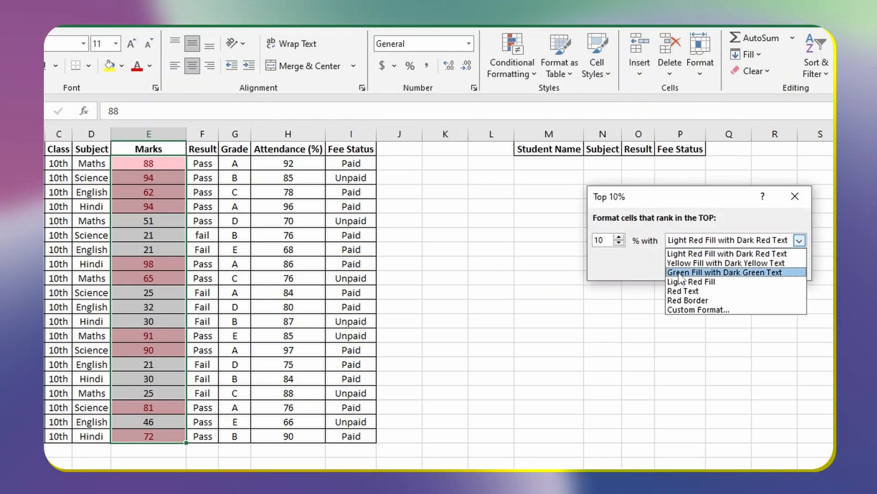
pyautogui.click(680, 273)
pyautogui.doubleClick(608, 239)
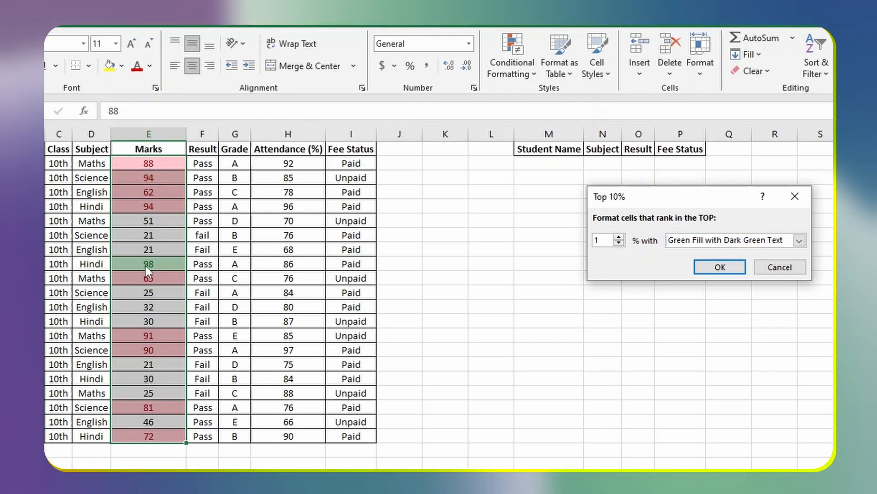
# Step: Preview the Top 10% rule at percentages increasing to 10, and apply it at 1 percent with Green Fill with Dark Green Text
pyautogui.press('Up')
pyautogui.press('Up')
pyautogui.press('Up')
pyautogui.press('Up')
pyautogui.press('Up')
pyautogui.press('Up')
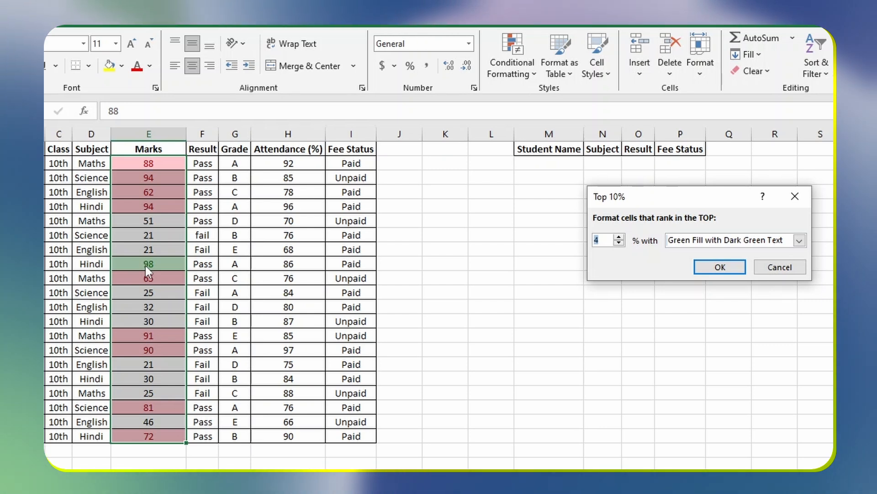
pyautogui.press('Up')
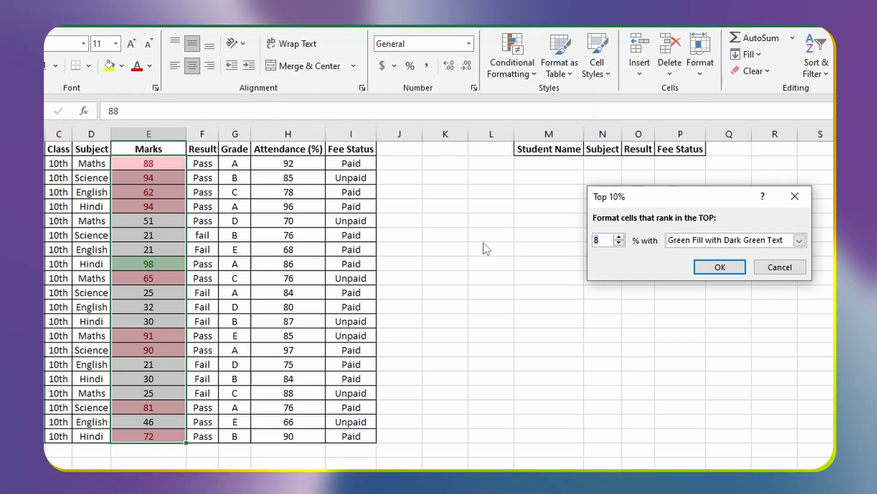
pyautogui.press('Up')
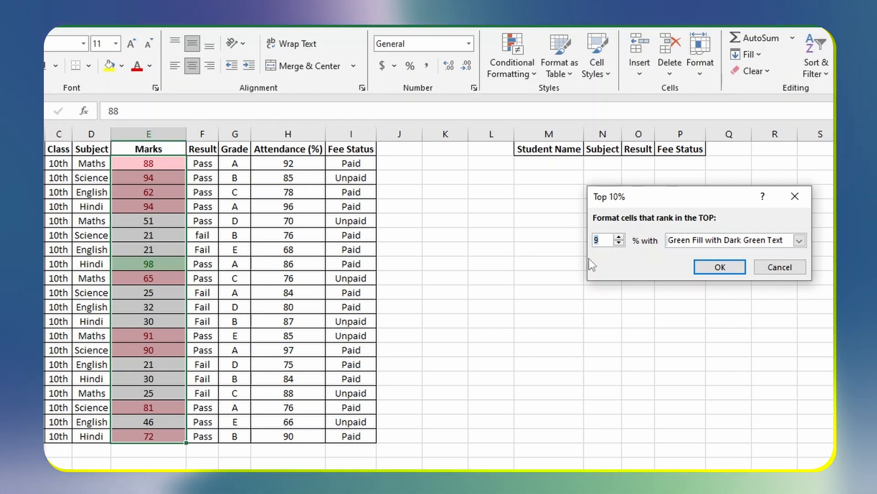
pyautogui.press('Up')
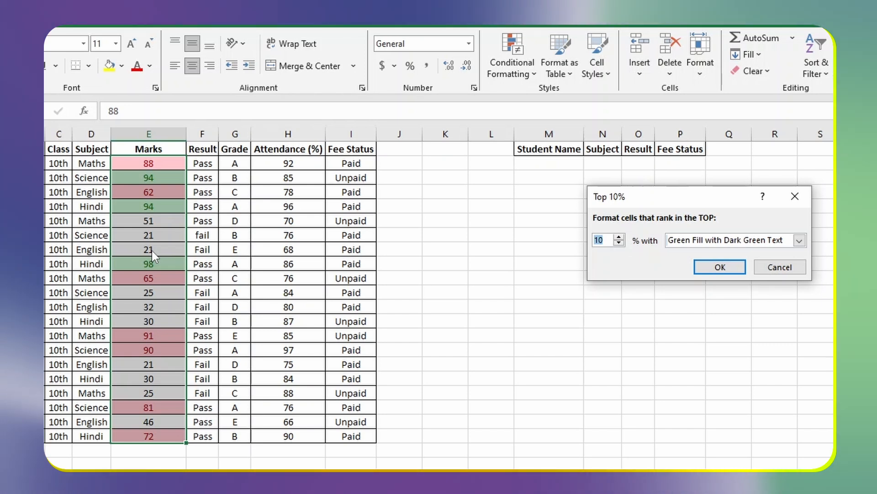
pyautogui.press('BackSpace')
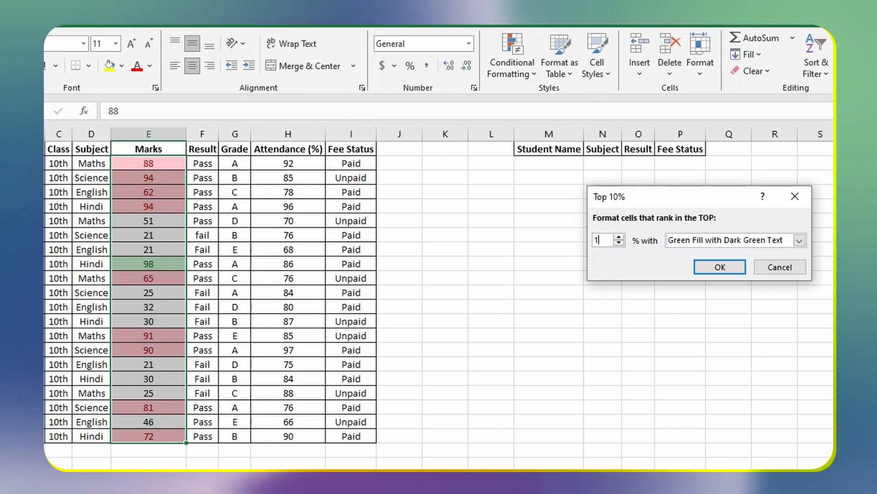
pyautogui.write('1')
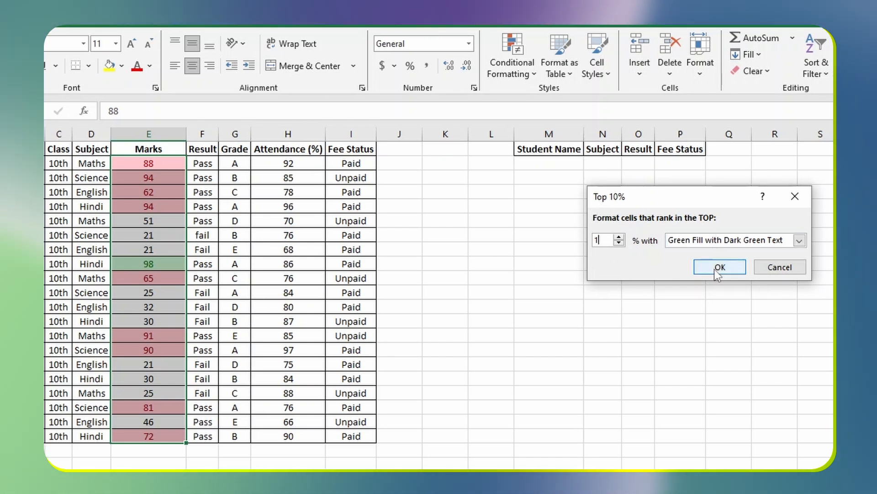
pyautogui.click(719, 268)
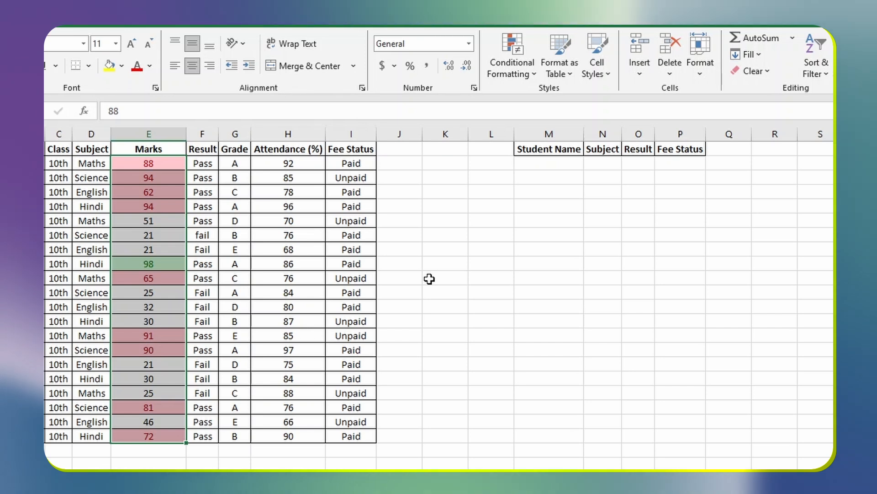
# Step: Clear the conditional formatting rules from the selected marks in E2:E21
pyautogui.click(522, 45)
pyautogui.moveTo(520, 245)
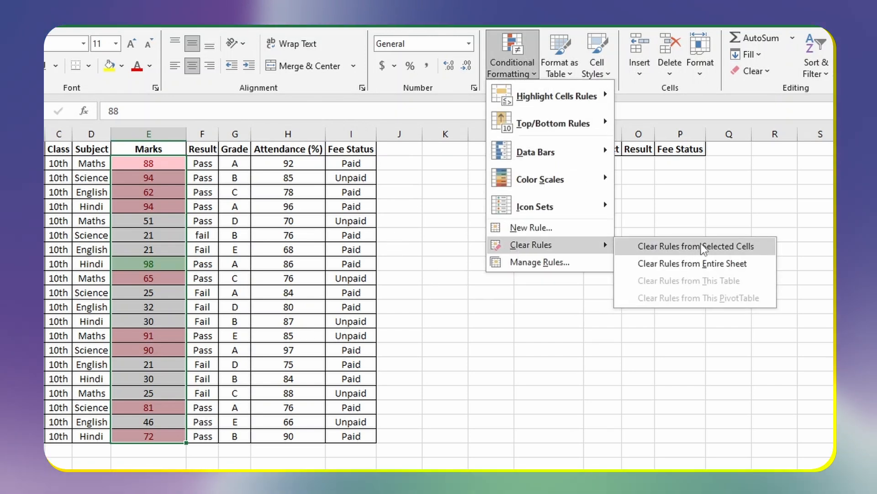
pyautogui.click(703, 249)
# Step: Start a Bottom 10 Items conditional formatting rule on the selected marks and set its rank to 1
pyautogui.click(500, 41)
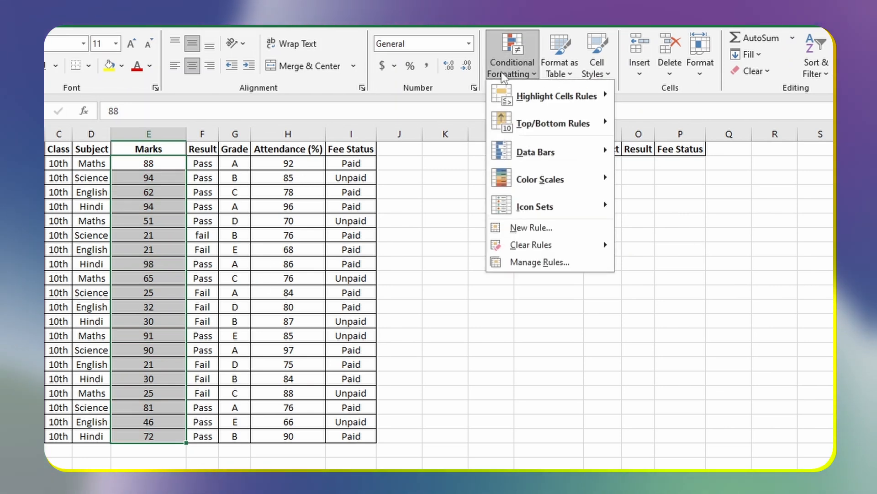
pyautogui.moveTo(534, 125)
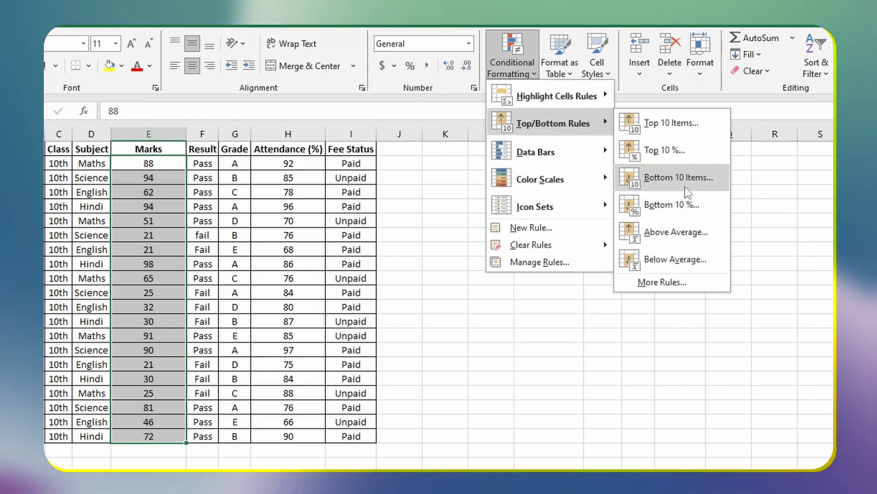
pyautogui.click(685, 185)
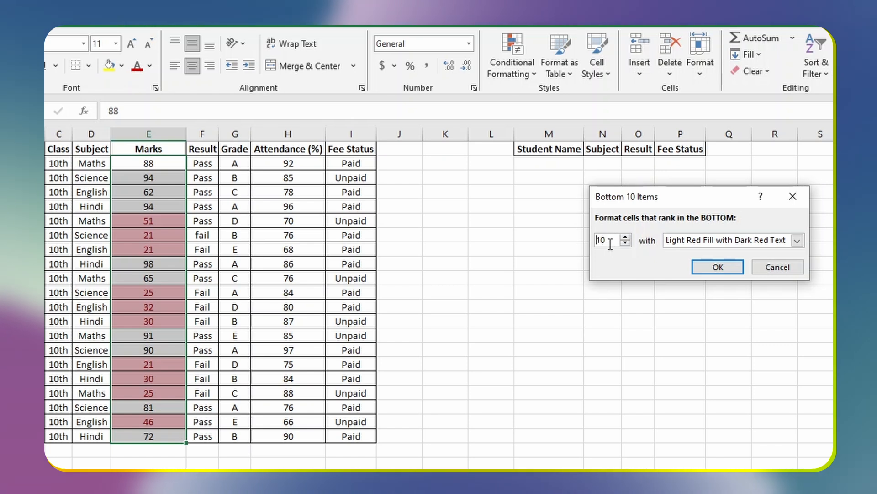
pyautogui.write('1')
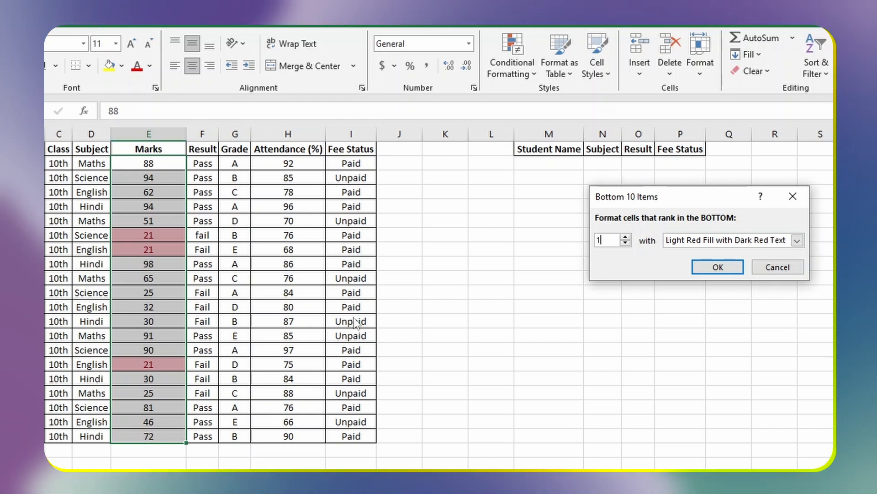
# Step: Raise the bottom-items rank gradually to 10 to preview it, and apply the rule with Light Red Fill with Dark Red Text
pyautogui.press('Up')
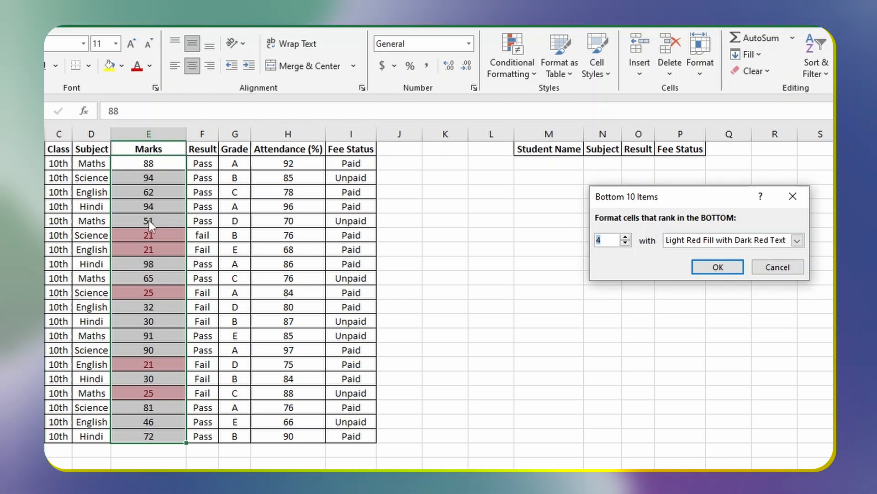
pyautogui.press('Up')
pyautogui.press('Up')
pyautogui.press('Up')
pyautogui.press('Up')
pyautogui.press('Up')
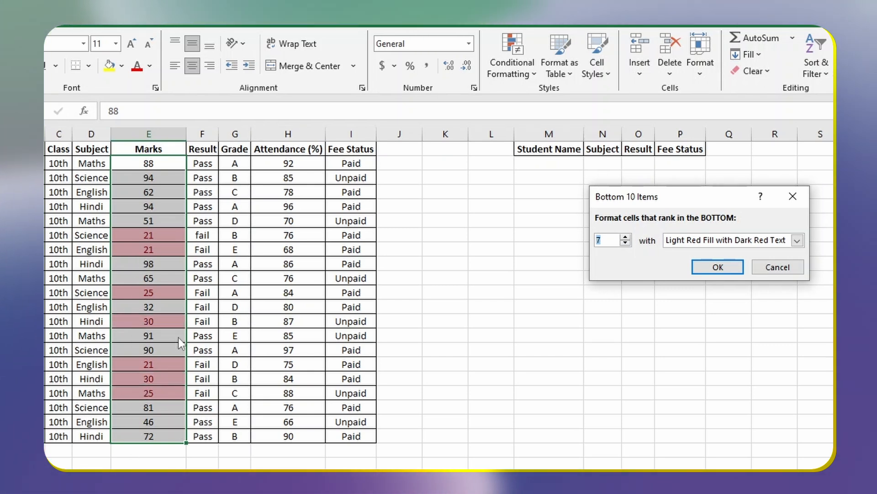
pyautogui.press('Up')
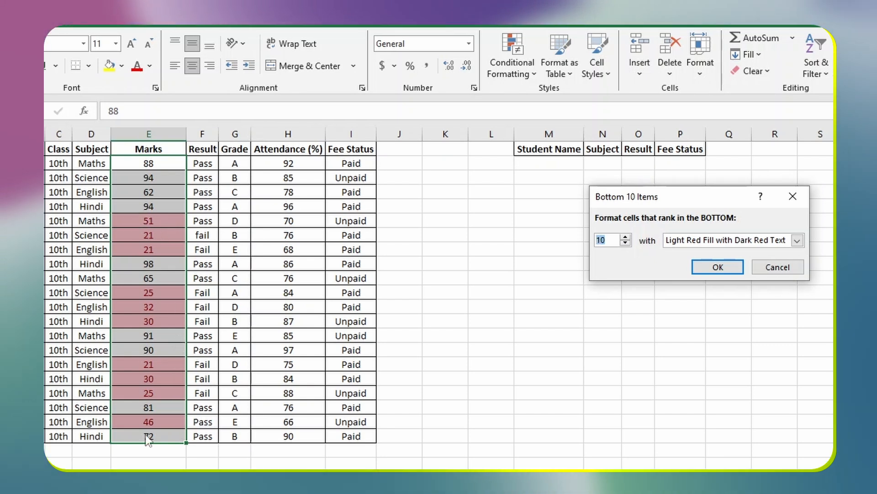
pyautogui.click(717, 267)
# Step: Add a Bottom 10% rule on the marks at 10 percent with Yellow Fill with Dark Yellow Text
pyautogui.click(525, 61)
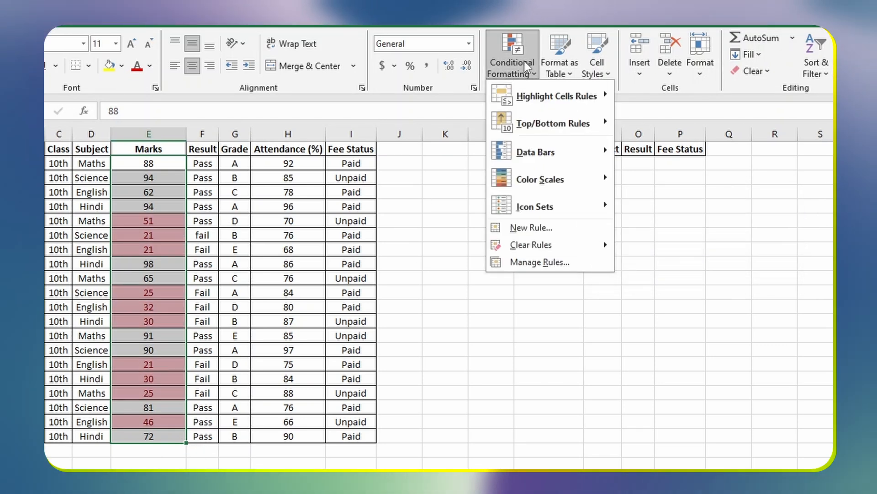
pyautogui.moveTo(528, 125)
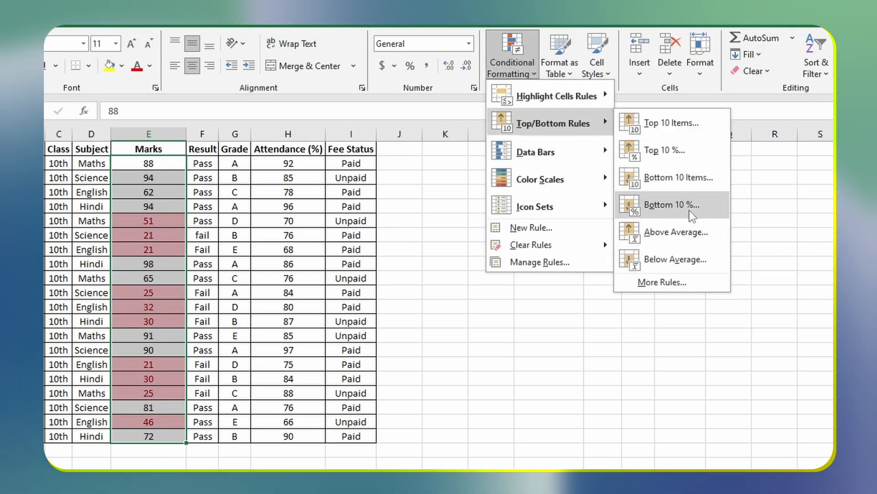
pyautogui.click(676, 205)
pyautogui.click(681, 245)
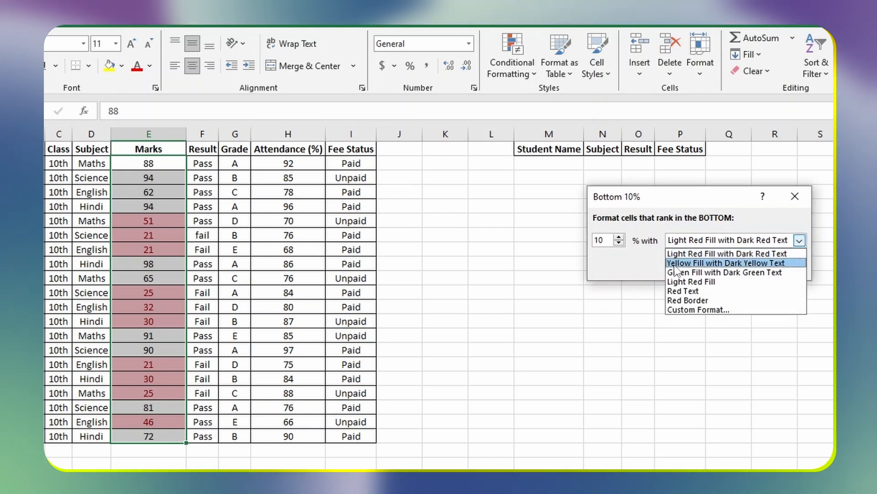
pyautogui.click(685, 264)
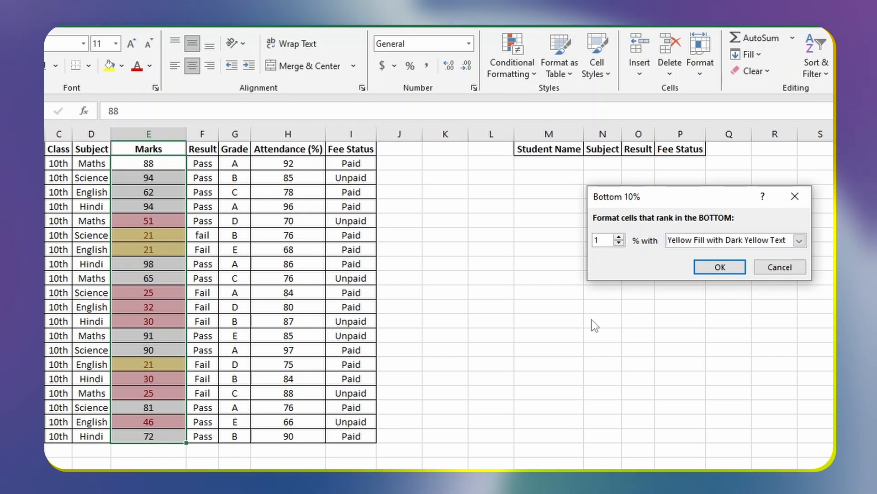
pyautogui.write('0')
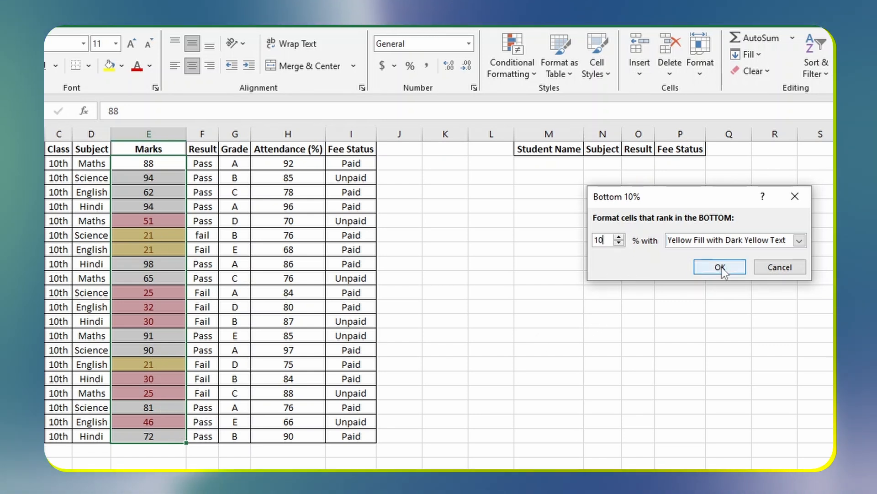
pyautogui.click(721, 267)
# Step: Change the mark in E3 to 10 and the mark in E5 to 0 to test the bottom rules
pyautogui.click(166, 173)
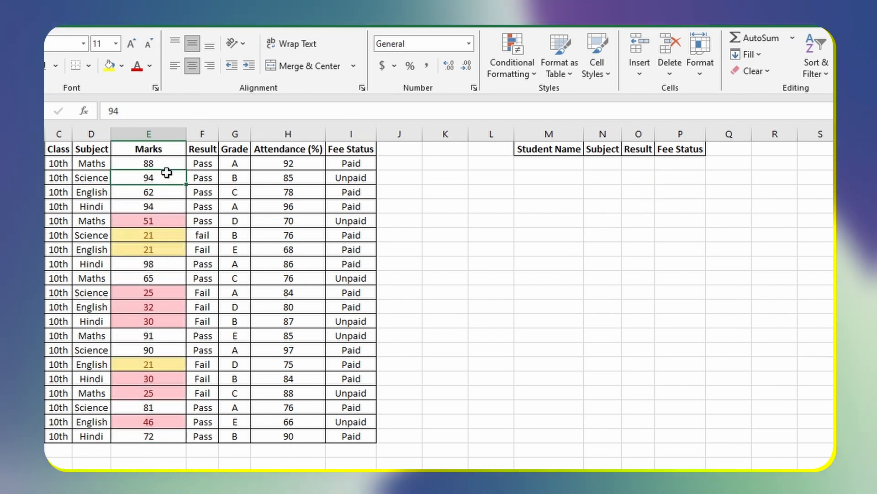
pyautogui.press('Return')
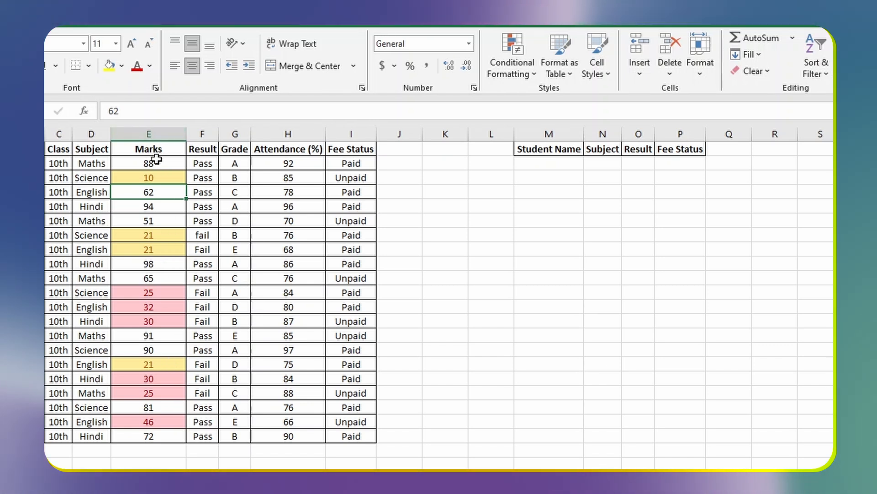
pyautogui.moveTo(155, 271); pyautogui.dragTo(146, 420)
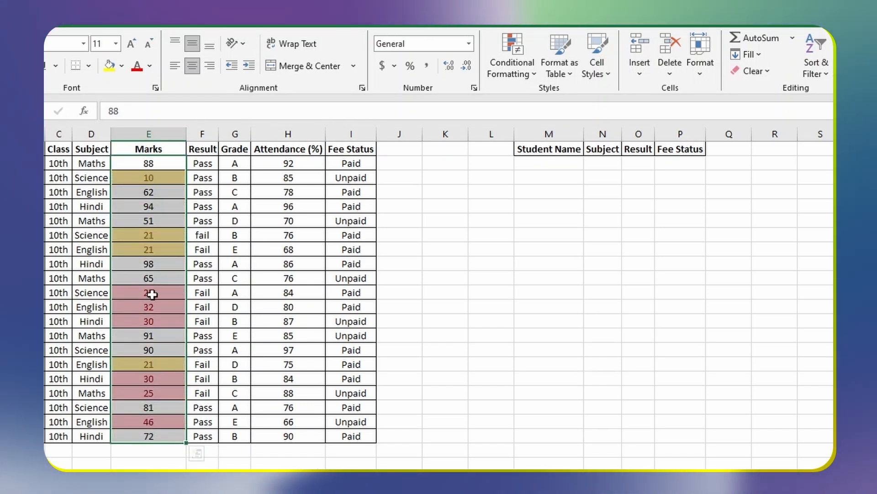
pyautogui.click(155, 206)
pyautogui.write('0')
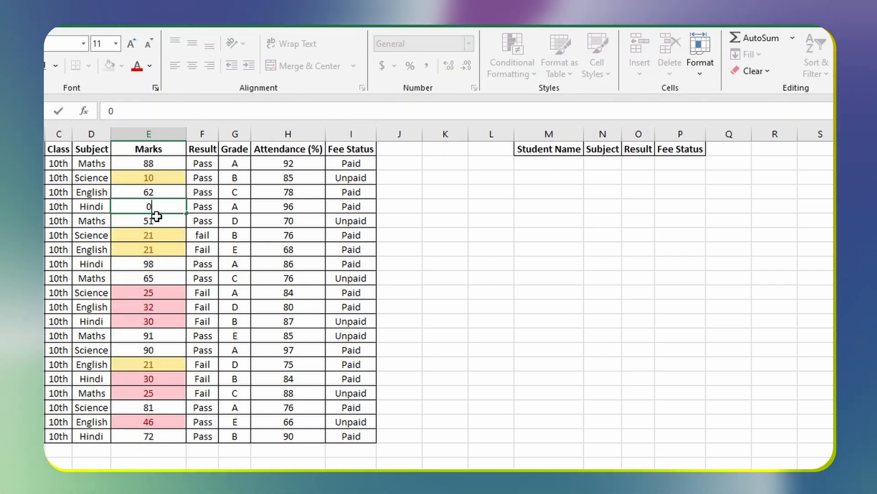
pyautogui.press('Return')
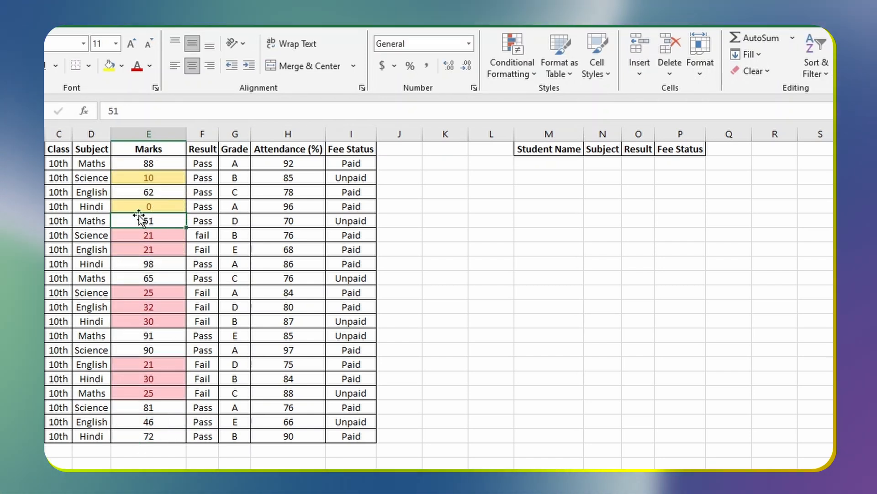
pyautogui.click(168, 177)
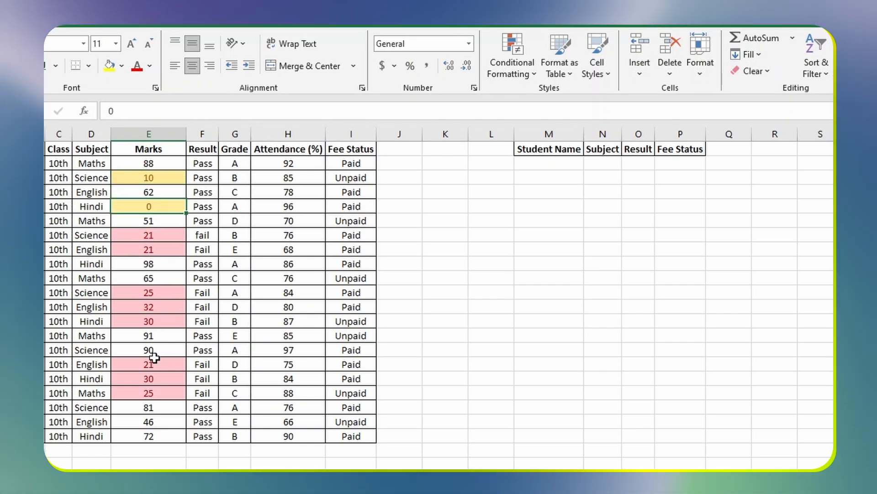
pyautogui.click(158, 363)
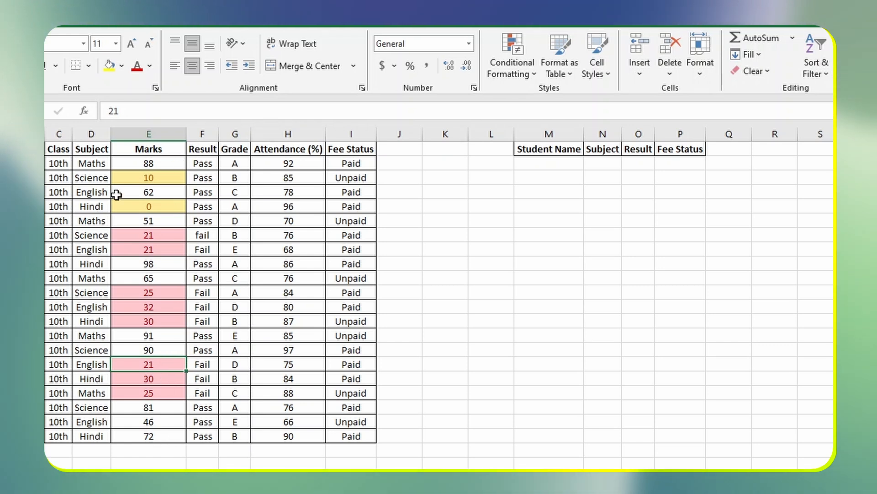
# Step: Select the marks in E2:E21 and clear the conditional formatting rules from these cells
pyautogui.moveTo(138, 163); pyautogui.dragTo(162, 437)
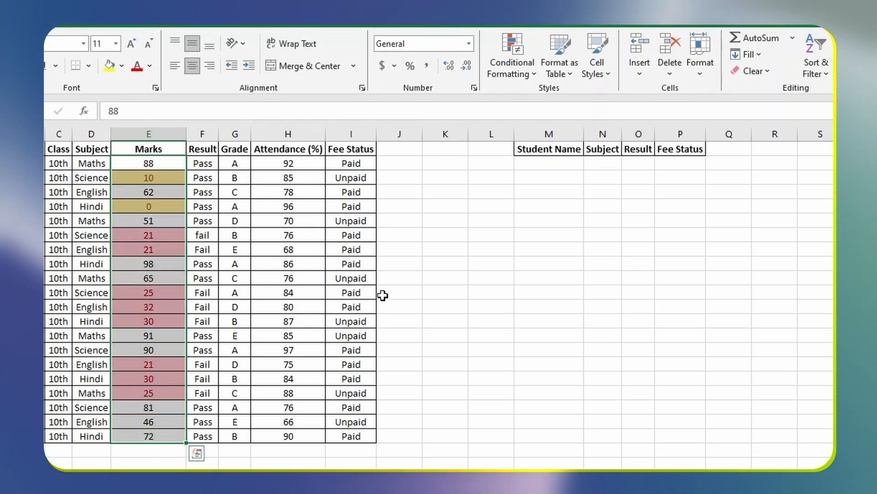
pyautogui.click(498, 71)
pyautogui.moveTo(523, 247)
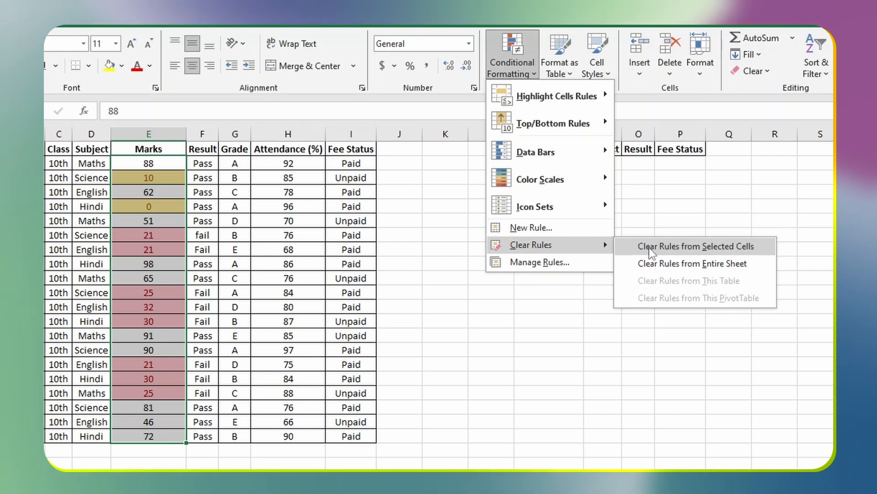
pyautogui.click(652, 247)
# Step: Apply an Above Average rule to the selected marks with Light Red Fill with Dark Red Text
pyautogui.click(511, 59)
pyautogui.moveTo(523, 131)
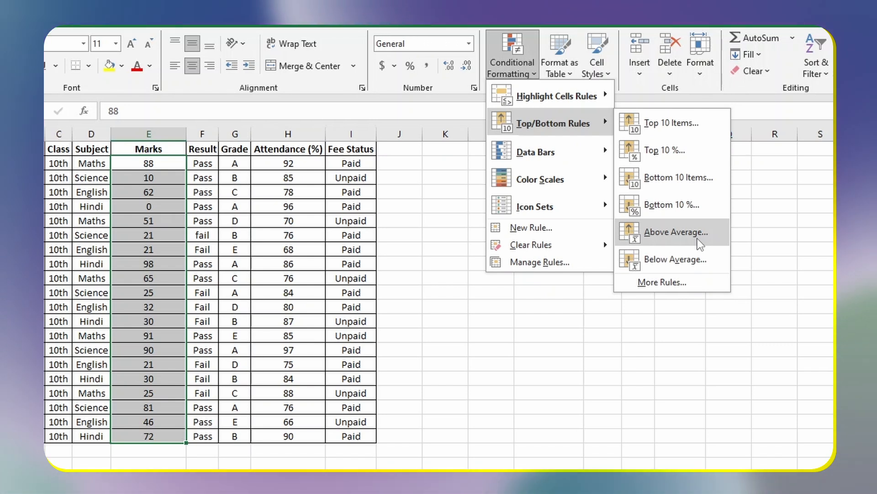
pyautogui.click(697, 238)
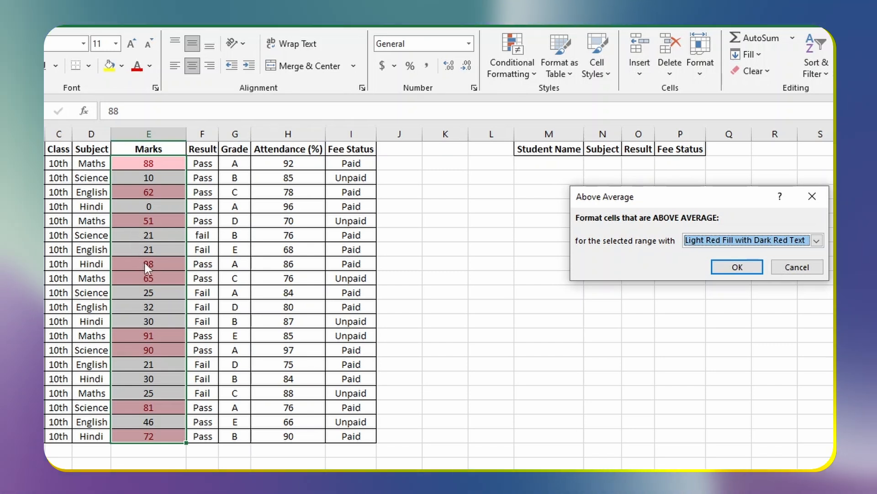
pyautogui.click(724, 263)
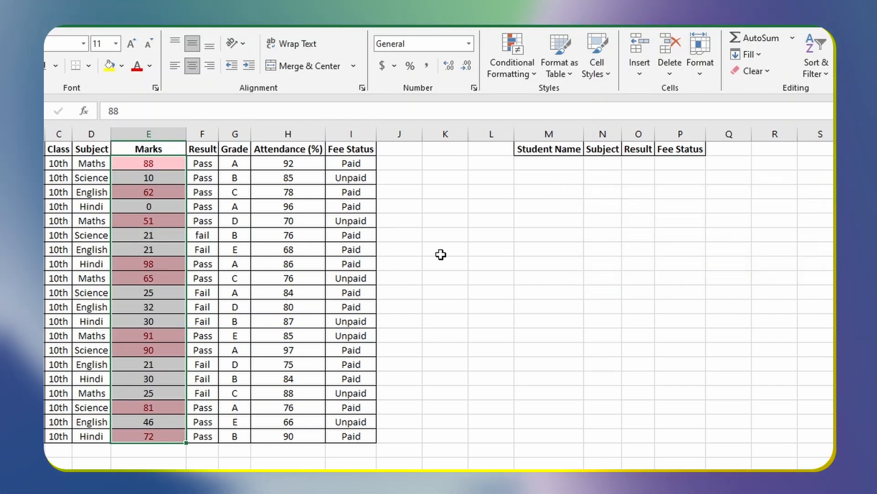
# Step: Change the mark in E12 to 99 to test the Above Average rule
pyautogui.click(157, 307)
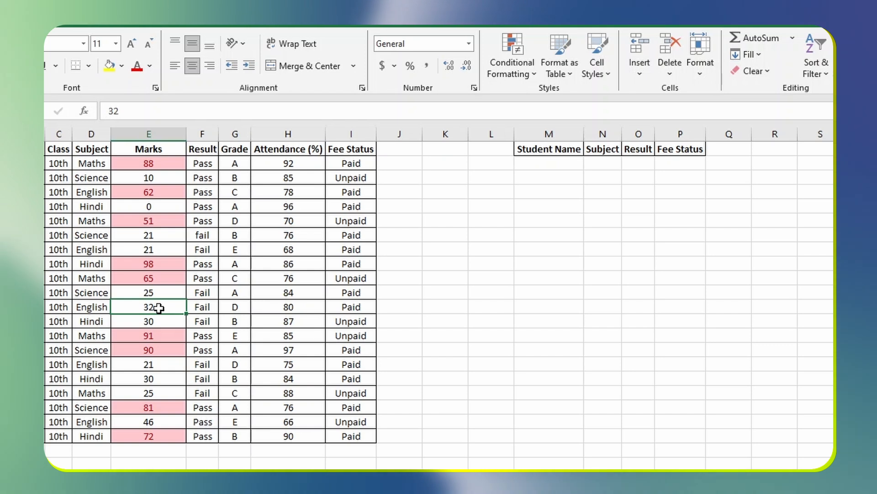
pyautogui.write('99')
pyautogui.press('Return')
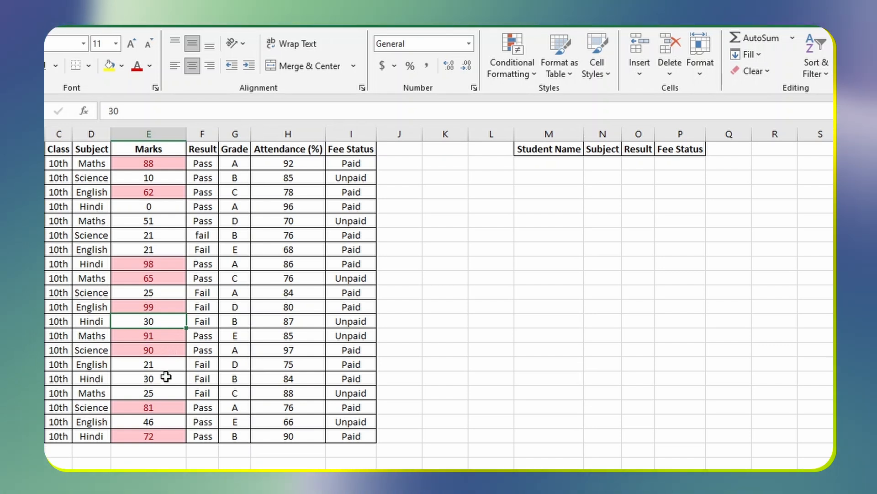
# Step: Apply a Below Average rule to the marks in E2:E21 with Green Fill with Dark Green Text
pyautogui.moveTo(148, 163); pyautogui.dragTo(163, 434)
pyautogui.click(526, 54)
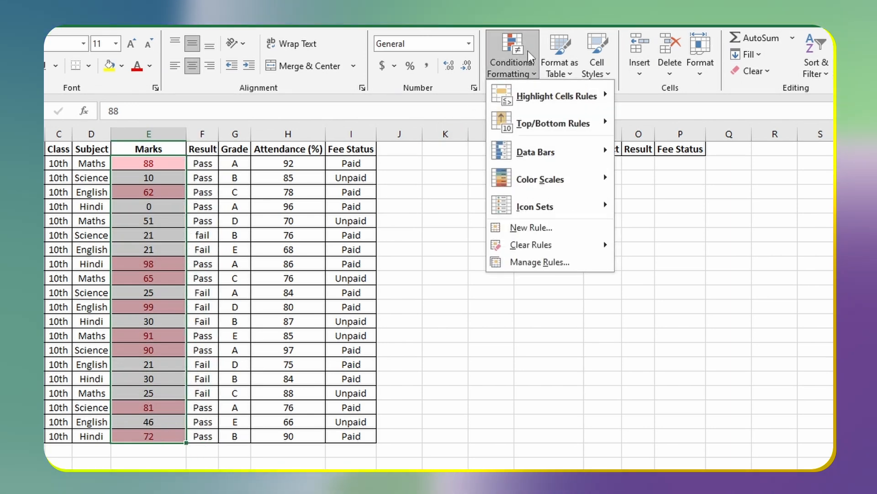
pyautogui.moveTo(566, 121)
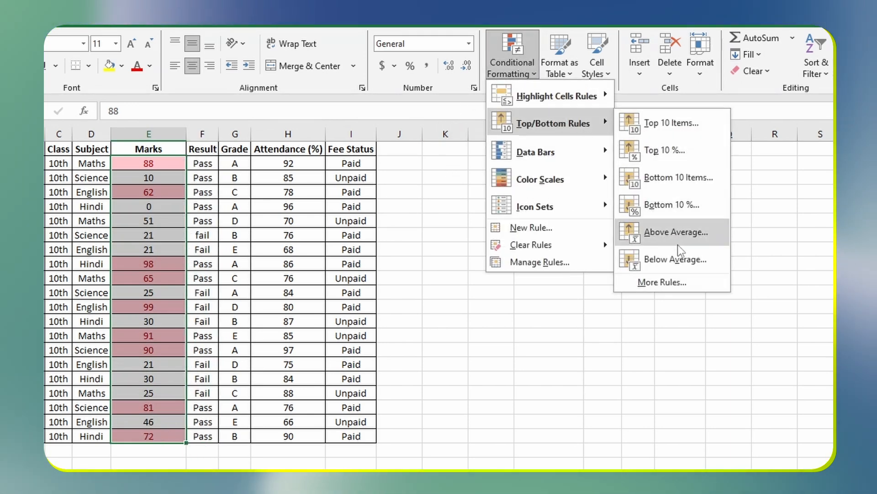
pyautogui.click(675, 259)
pyautogui.click(724, 242)
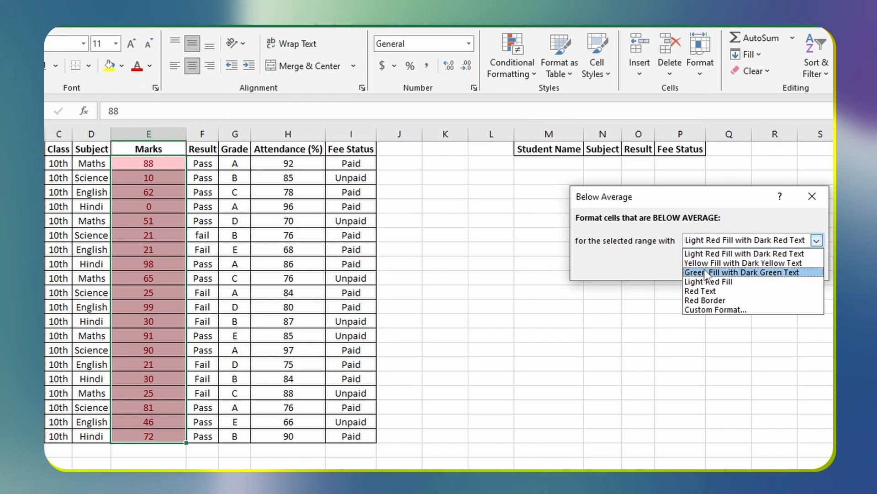
pyautogui.click(706, 273)
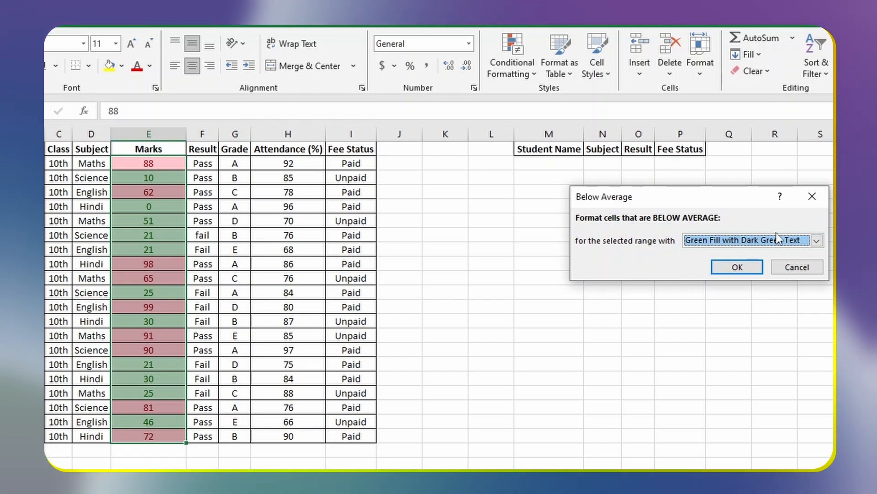
pyautogui.click(730, 268)
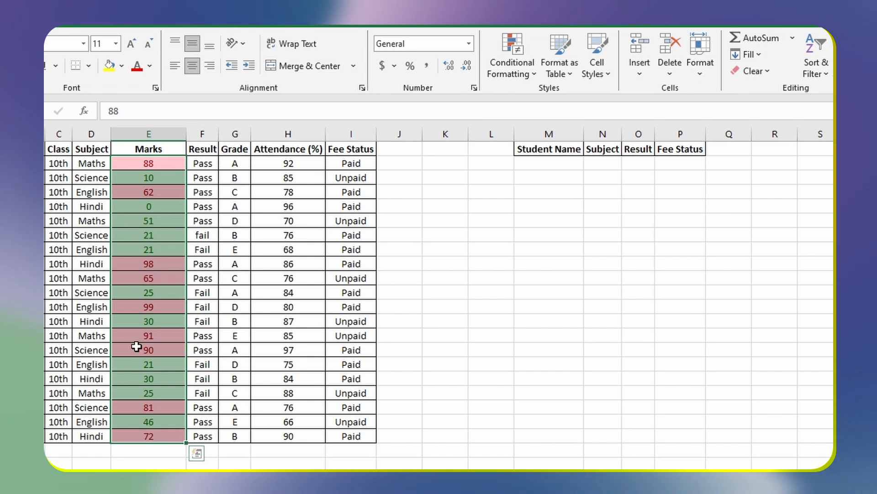
# Step: Clear the conditional formatting rules from the selected marks
pyautogui.click(512, 54)
pyautogui.moveTo(535, 124)
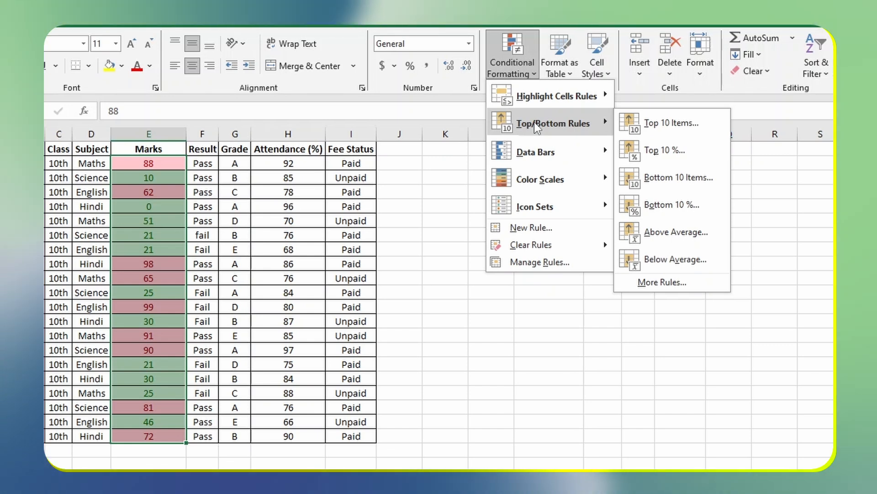
pyautogui.moveTo(530, 244)
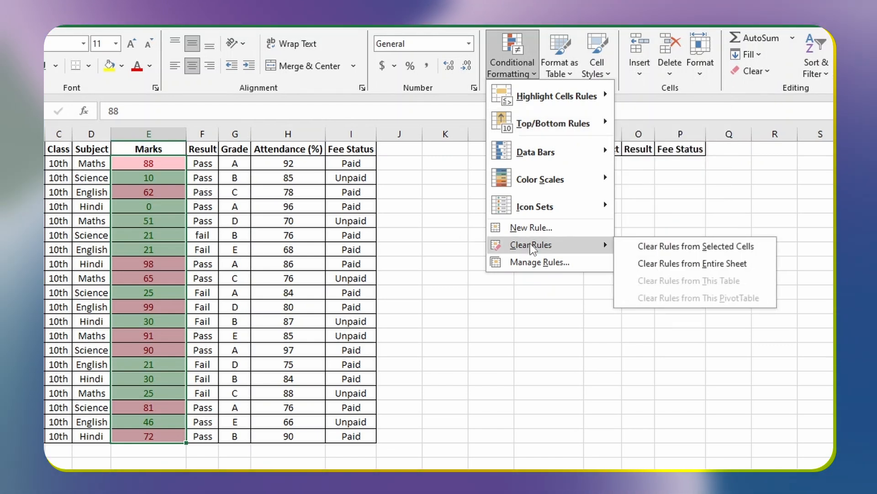
pyautogui.click(654, 247)
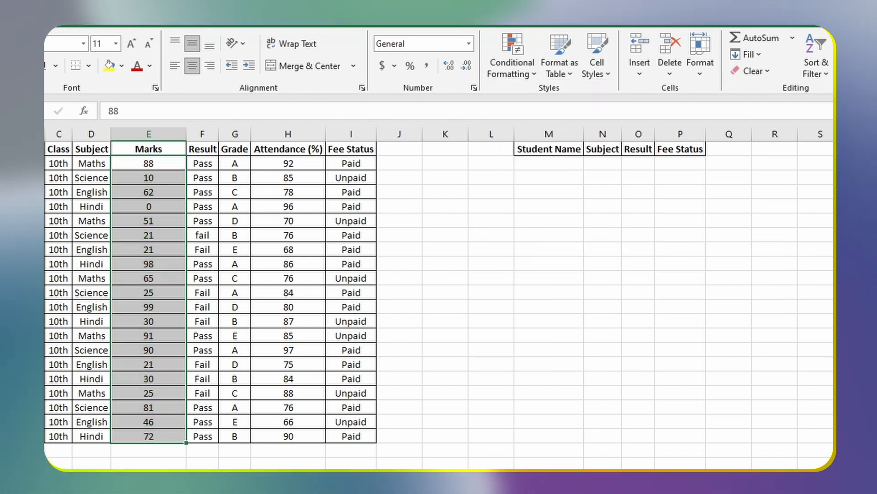
# Step: Apply the gradient-fill Purple Data Bar to the selected marks in E2:E21
pyautogui.click(505, 68)
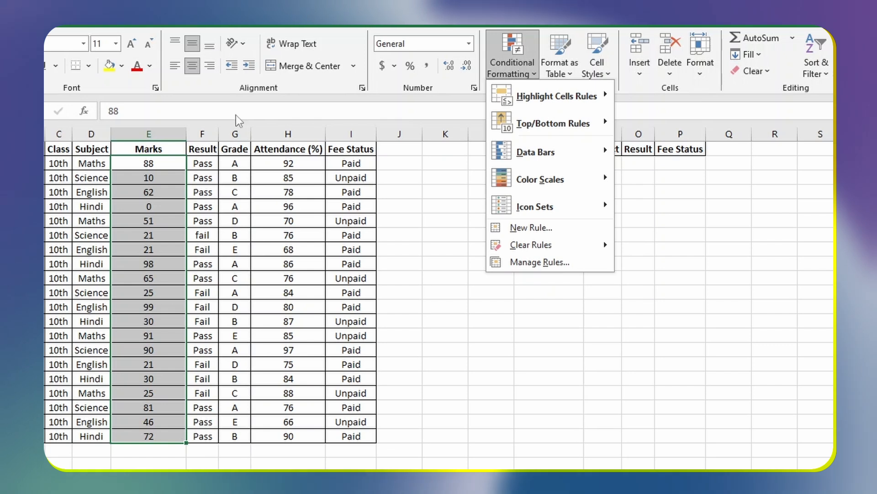
pyautogui.moveTo(536, 156)
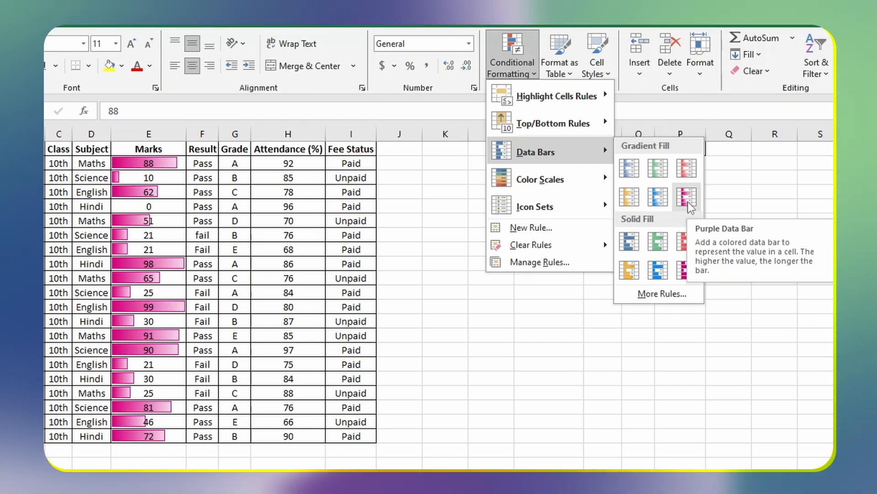
pyautogui.click(687, 202)
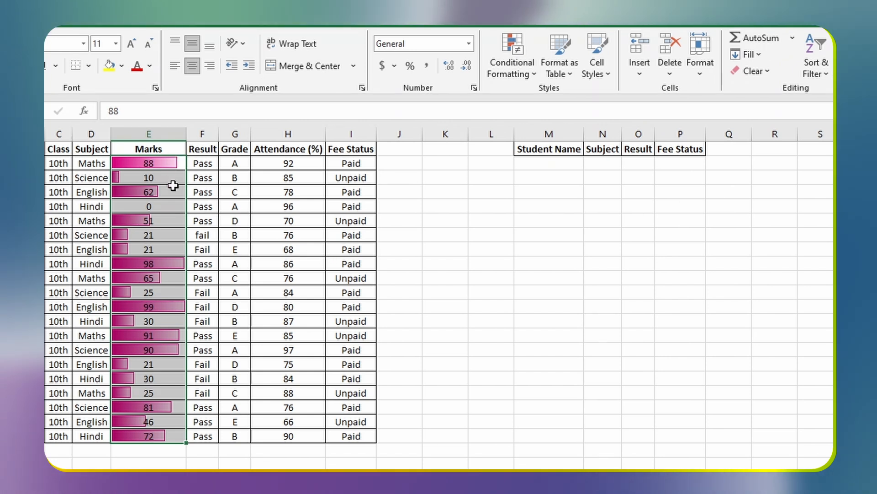
# Step: Examine the data bar lengths against individual marks down the Marks column
pyautogui.click(155, 166)
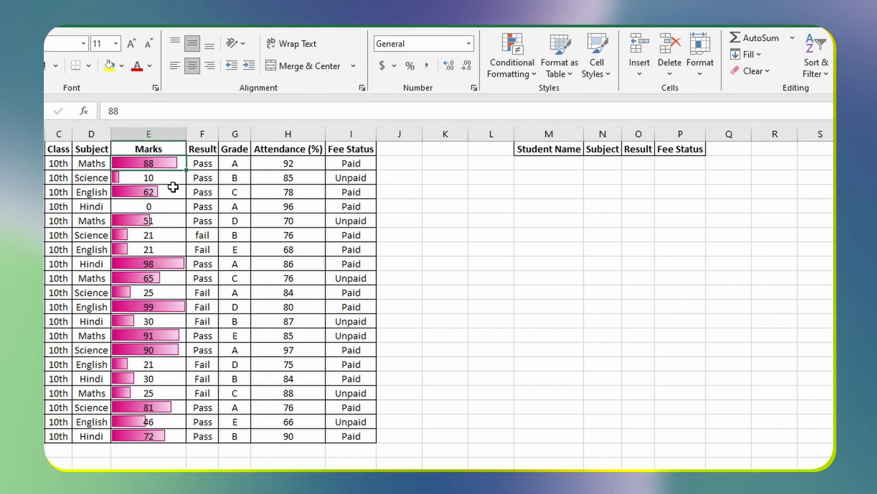
pyautogui.click(172, 181)
pyautogui.click(175, 193)
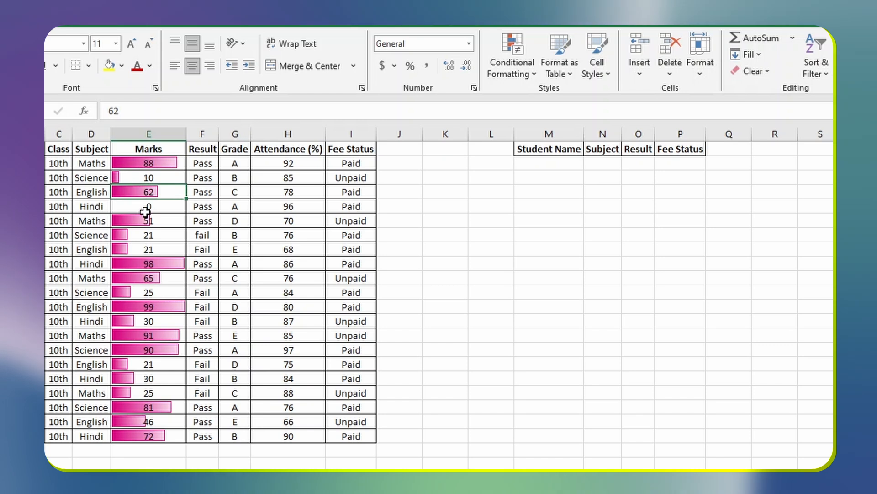
pyautogui.click(148, 238)
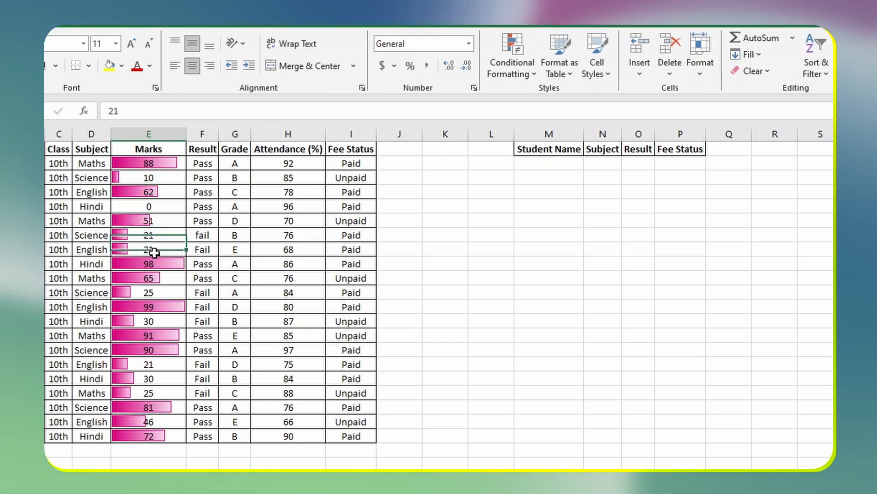
pyautogui.click(155, 280)
pyautogui.click(156, 299)
pyautogui.click(158, 364)
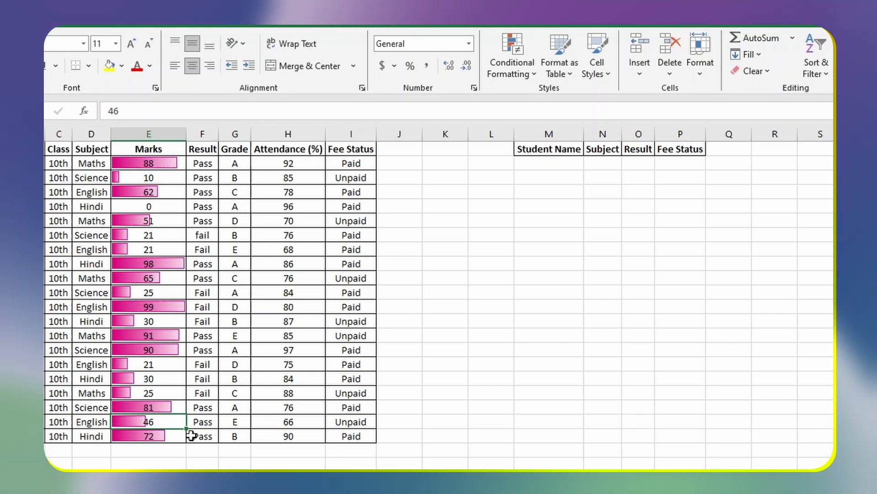
pyautogui.click(520, 78)
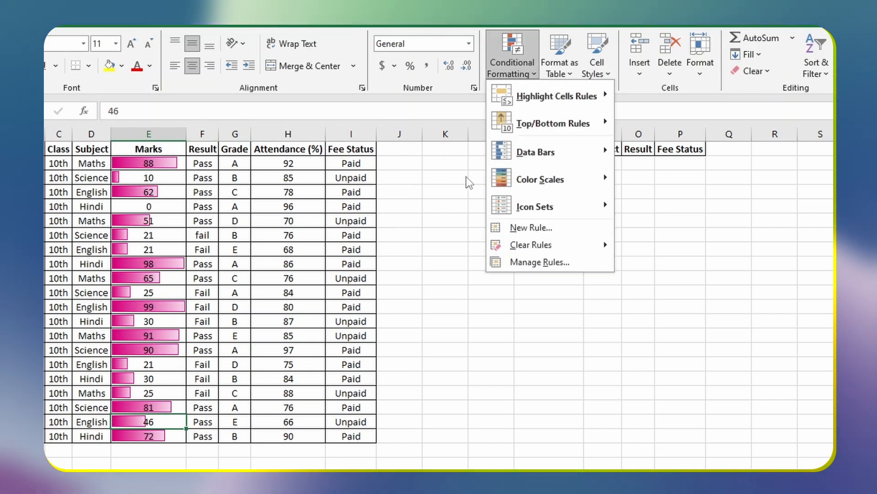
pyautogui.moveTo(520, 178)
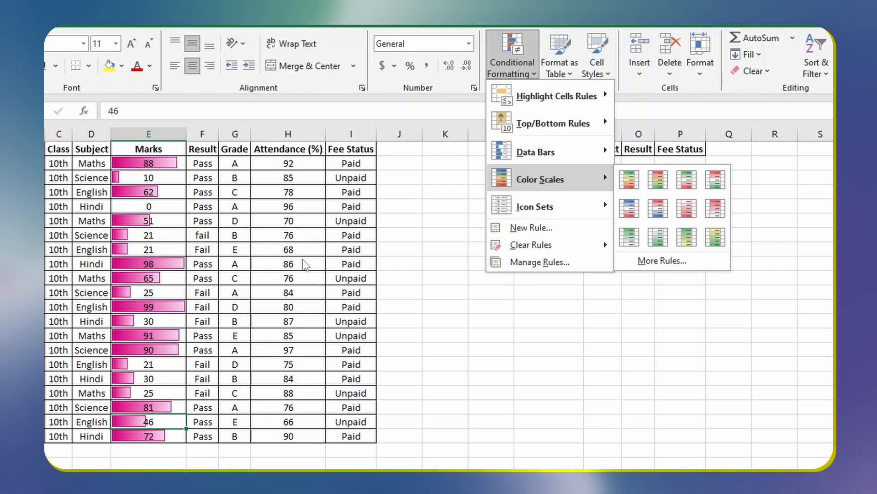
pyautogui.click(314, 181)
# Step: Apply the Green-Yellow-Red color scale to the attendance percentages in H2:H21
pyautogui.moveTo(292, 163); pyautogui.dragTo(290, 430)
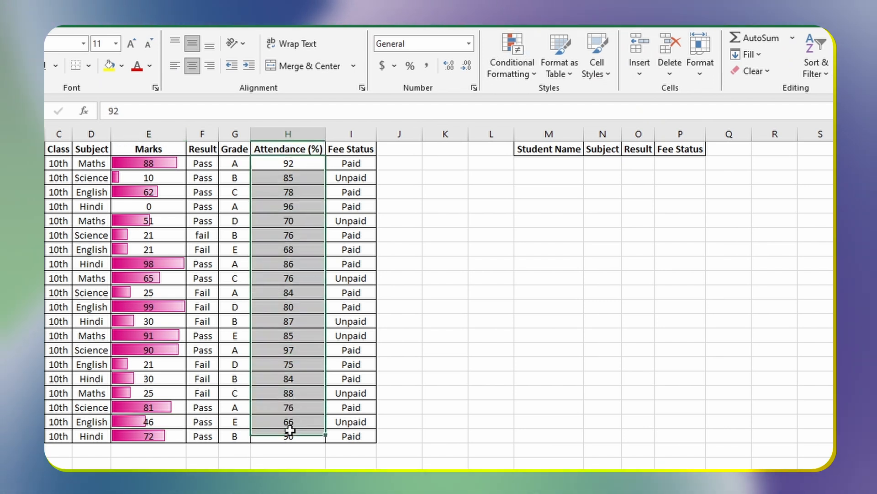
pyautogui.click(509, 59)
pyautogui.moveTo(548, 182)
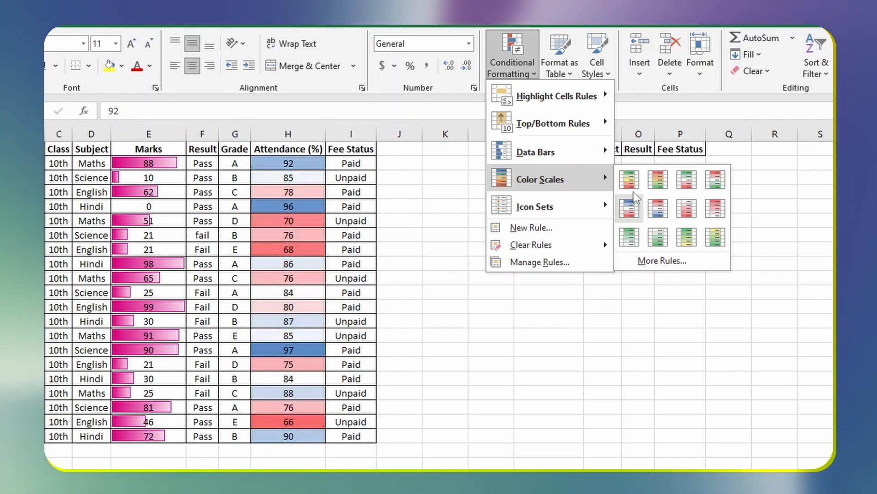
pyautogui.click(630, 180)
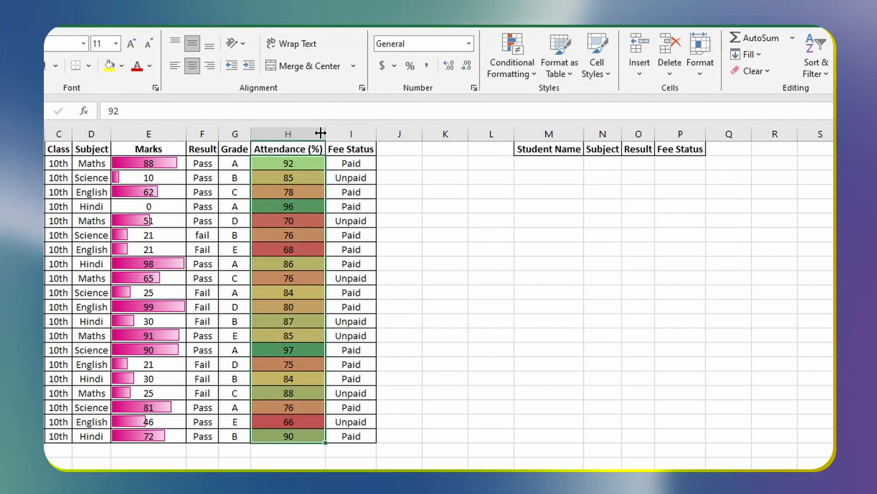
# Step: Change the attendance in H10 to 12 to test the color scale and compare the colors of other attendance cells
pyautogui.click(294, 288)
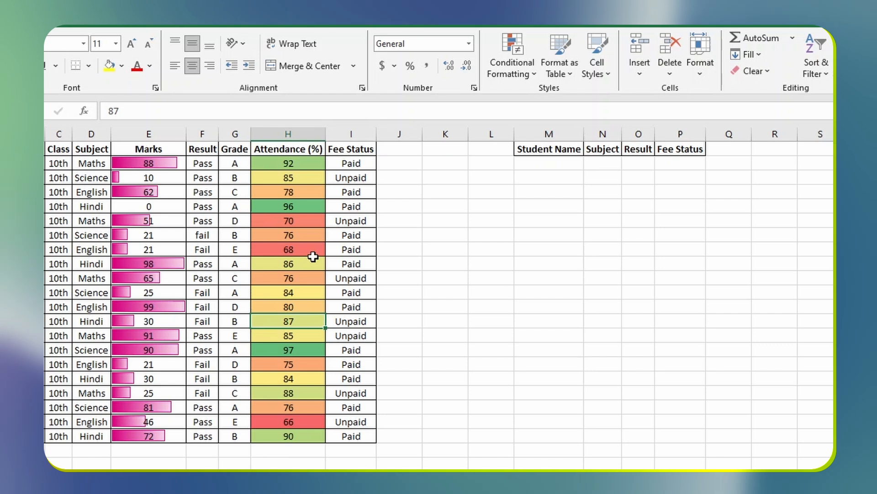
pyautogui.click(312, 249)
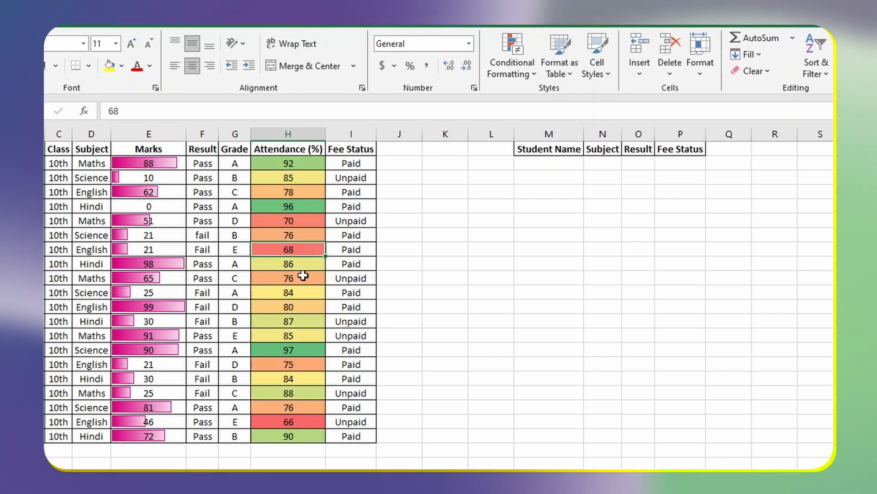
pyautogui.write('12')
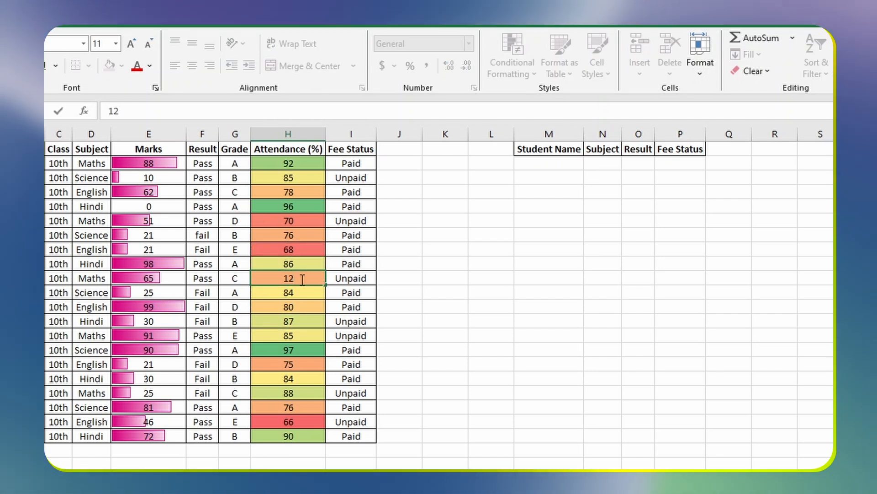
pyautogui.press('Return')
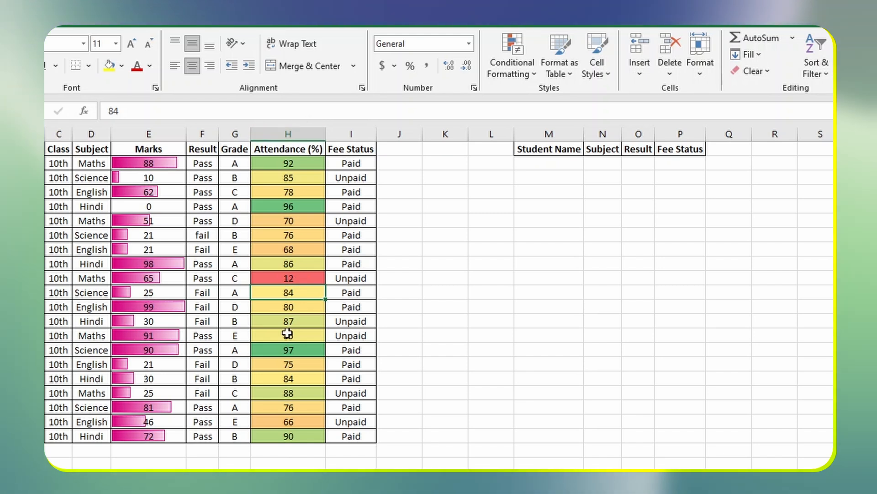
pyautogui.click(316, 277)
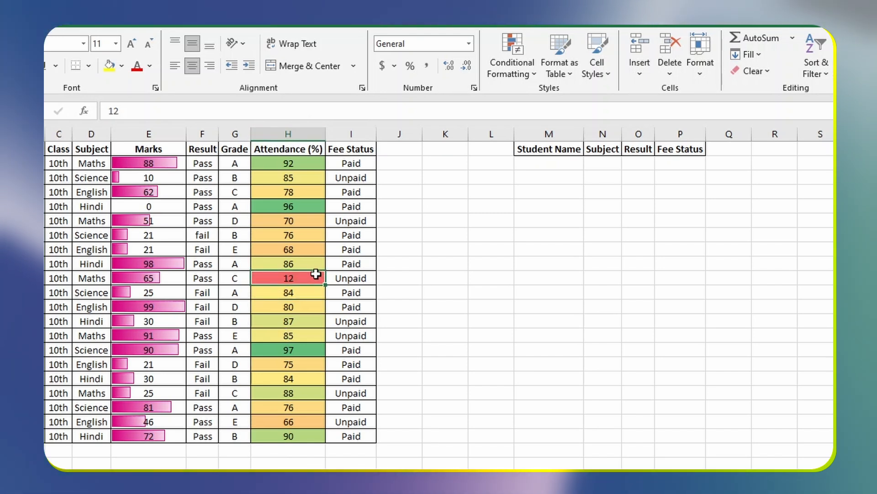
pyautogui.click(296, 348)
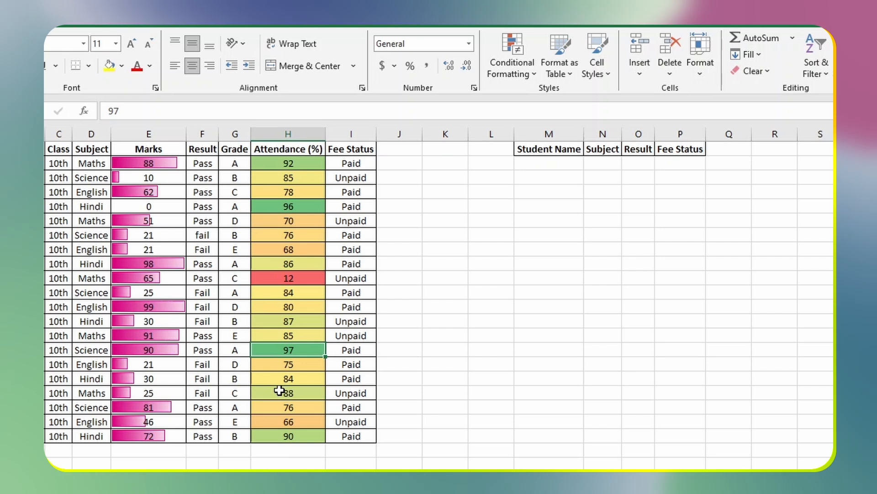
pyautogui.click(281, 391)
pyautogui.click(309, 166)
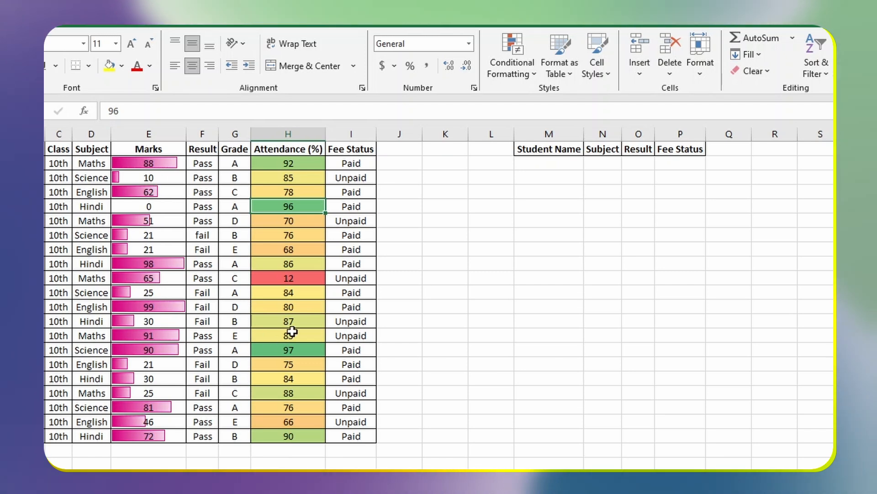
# Step: Clear the conditional formatting rules from the entire sheet
pyautogui.click(529, 64)
pyautogui.moveTo(537, 249)
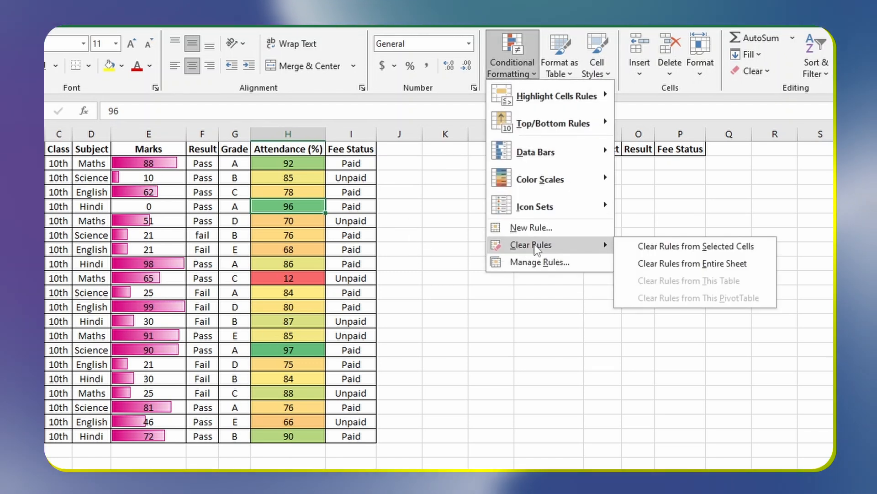
pyautogui.click(657, 265)
# Step: Apply the 4 Arrows (Colored) icon set to the marks in E2:E21
pyautogui.moveTo(165, 163); pyautogui.dragTo(173, 435)
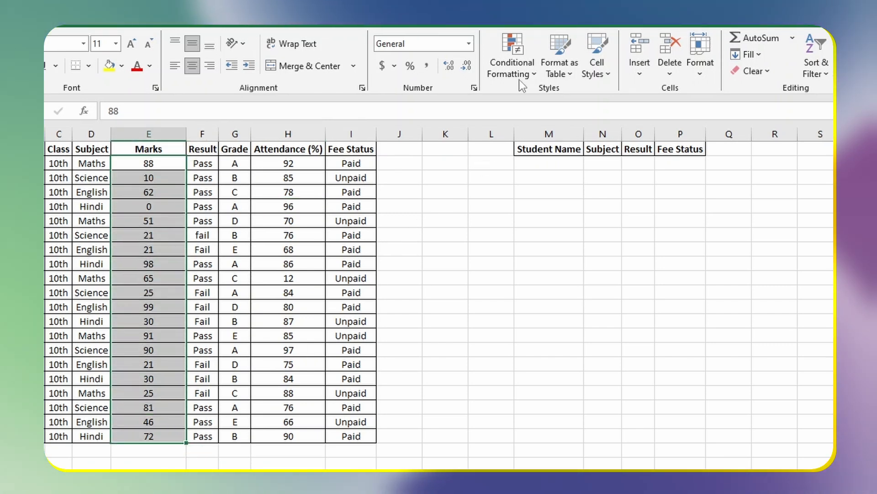
pyautogui.click(520, 54)
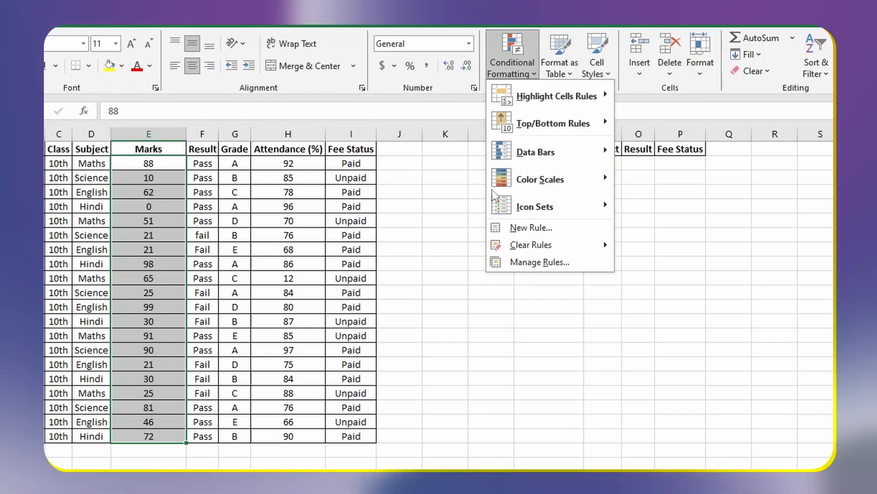
pyautogui.moveTo(535, 206)
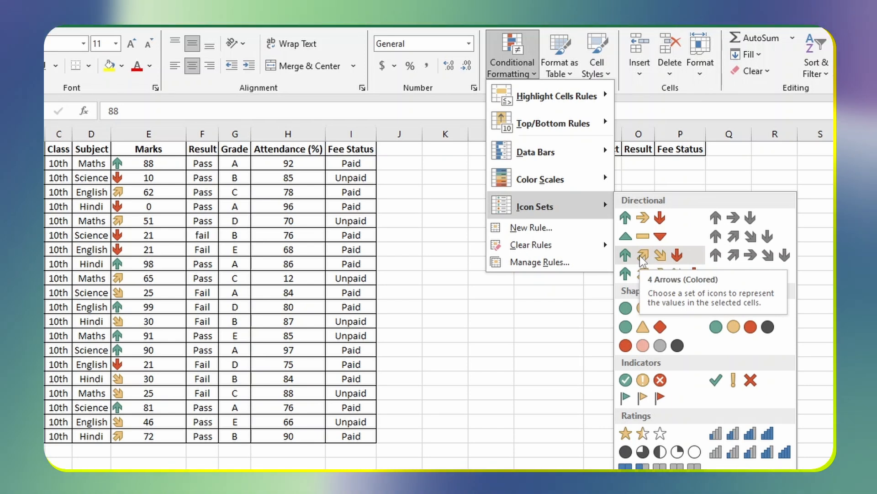
pyautogui.click(642, 256)
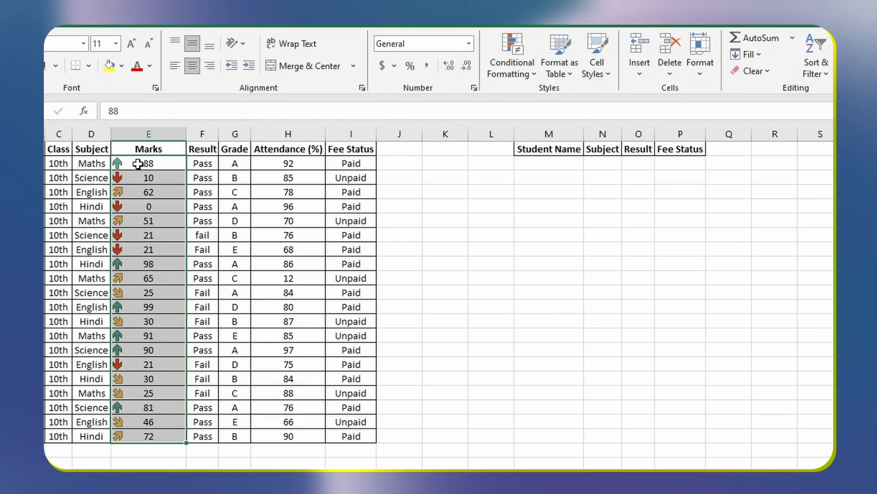
# Step: Examine which arrow icon is assigned to individual high, middle and low marks in the Marks column
pyautogui.click(140, 163)
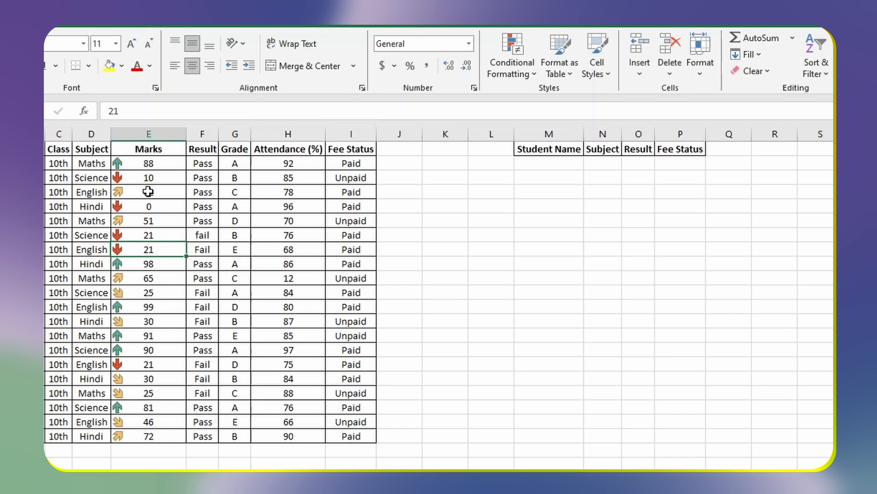
pyautogui.click(145, 362)
pyautogui.click(160, 306)
pyautogui.click(149, 324)
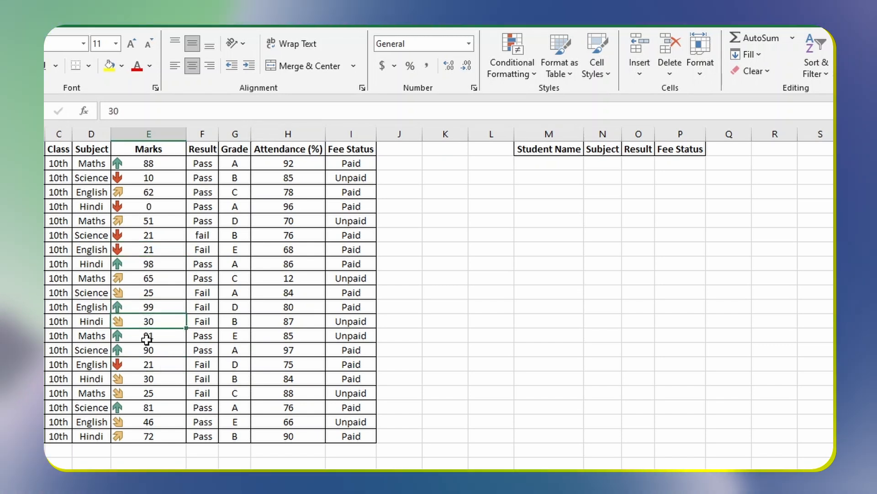
pyautogui.click(156, 360)
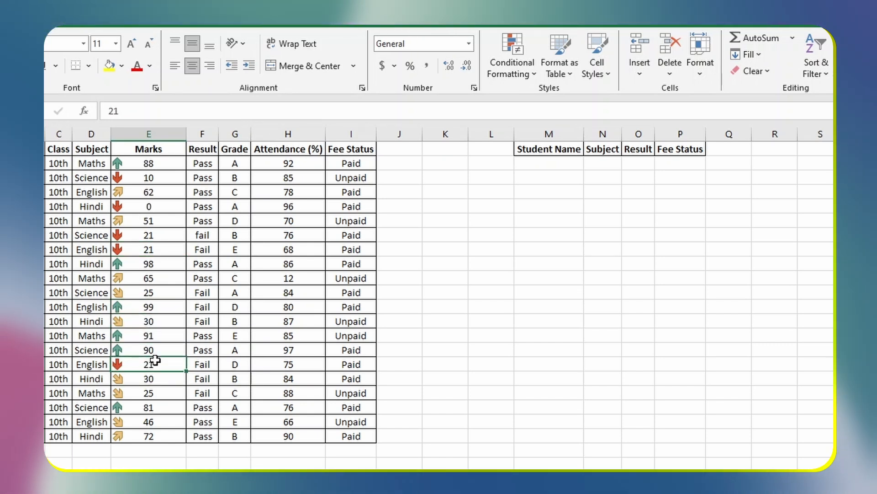
# Step: Change the marks in E16 to 85 to test the arrow icon set
pyautogui.write('85')
pyautogui.press('Return')
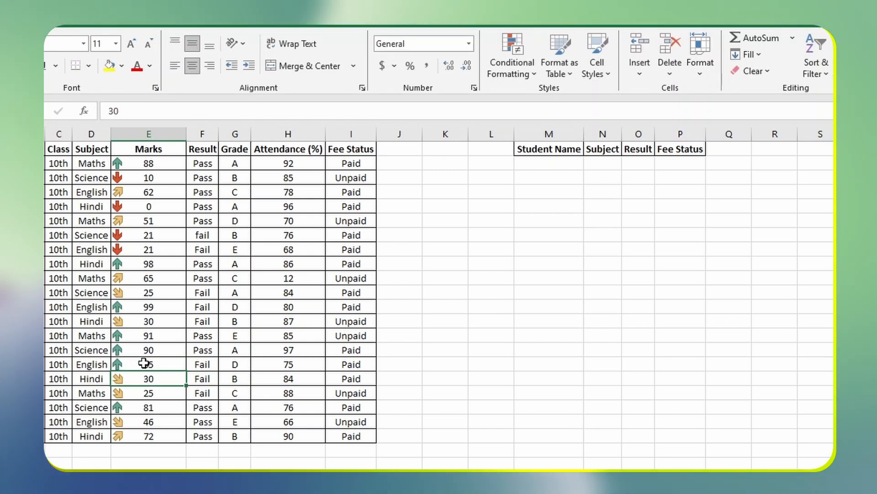
# Step: Apply gradient-fill Light Blue data bars to the marks in E2:E21
pyautogui.moveTo(144, 168); pyautogui.dragTo(151, 436)
pyautogui.click(513, 66)
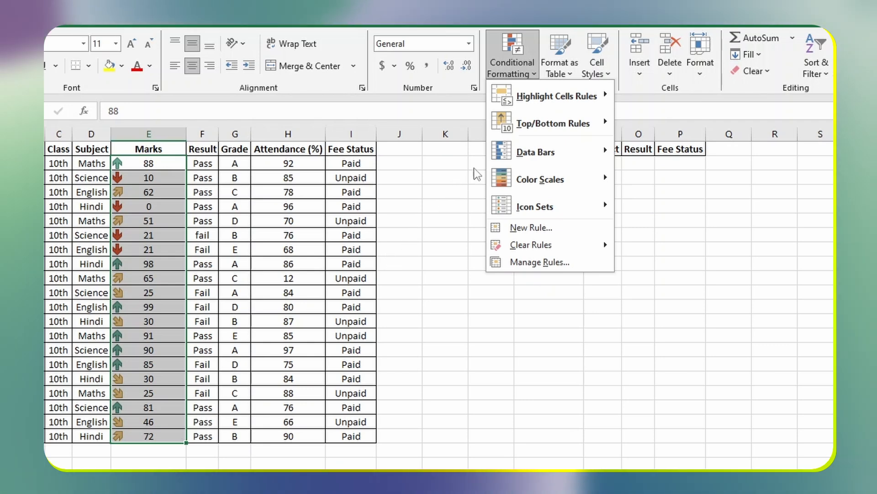
pyautogui.moveTo(549, 152)
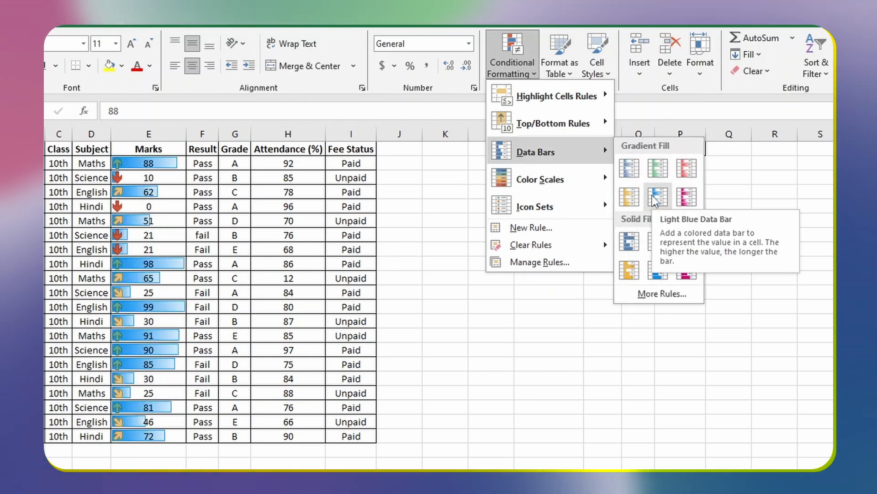
pyautogui.click(655, 200)
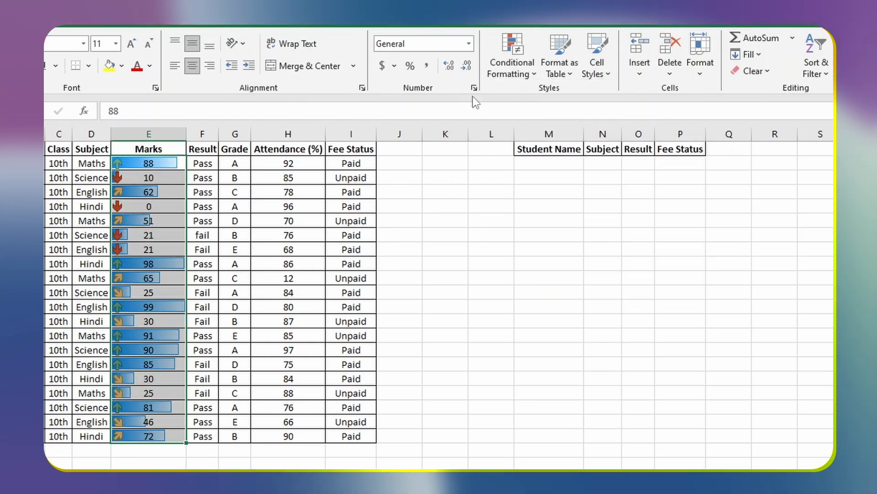
# Step: Clear all conditional formatting rules from the entire sheet
pyautogui.click(507, 64)
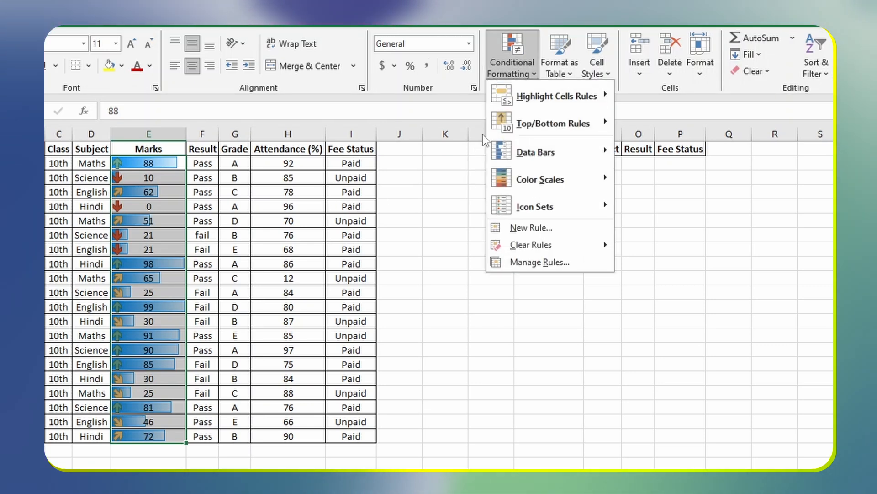
pyautogui.moveTo(528, 105)
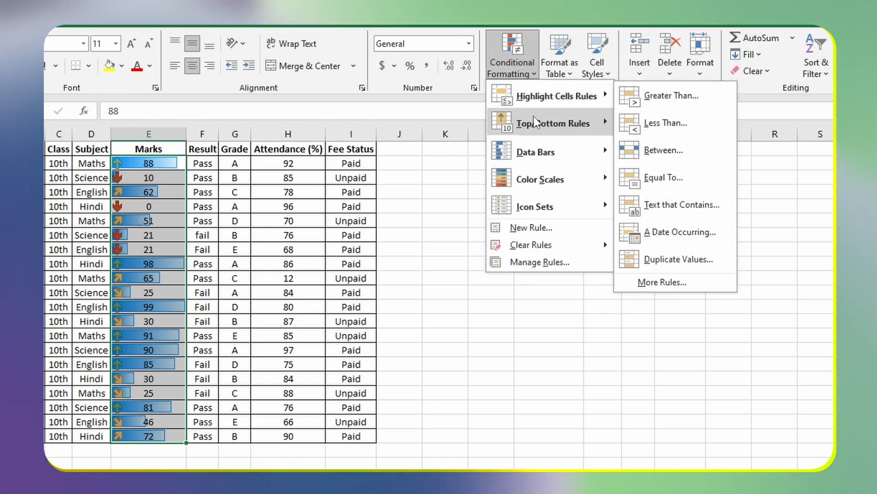
pyautogui.moveTo(536, 121)
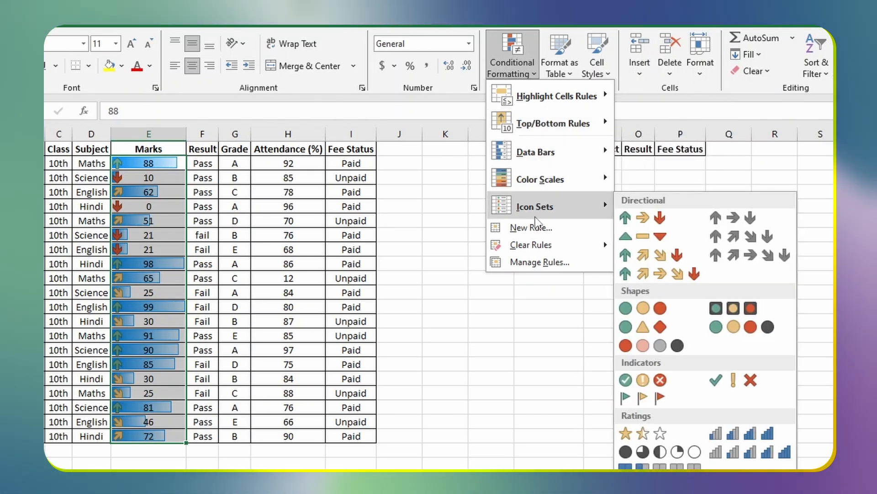
pyautogui.moveTo(534, 213)
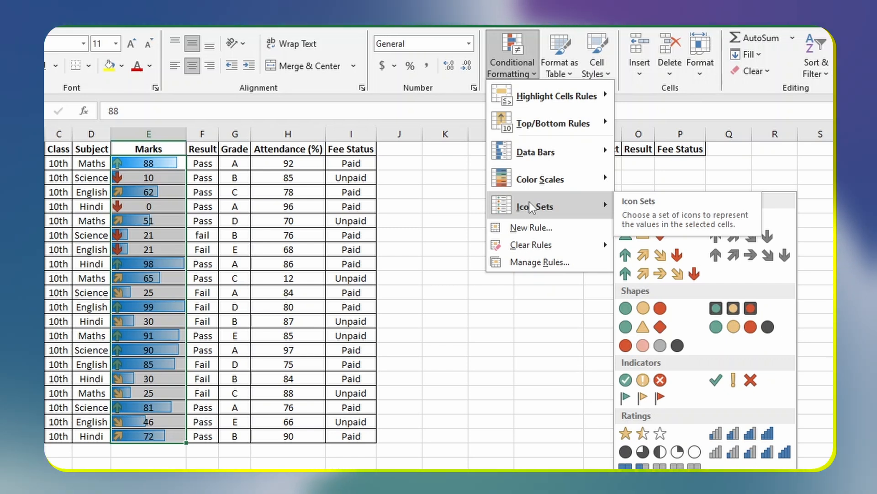
pyautogui.moveTo(513, 244)
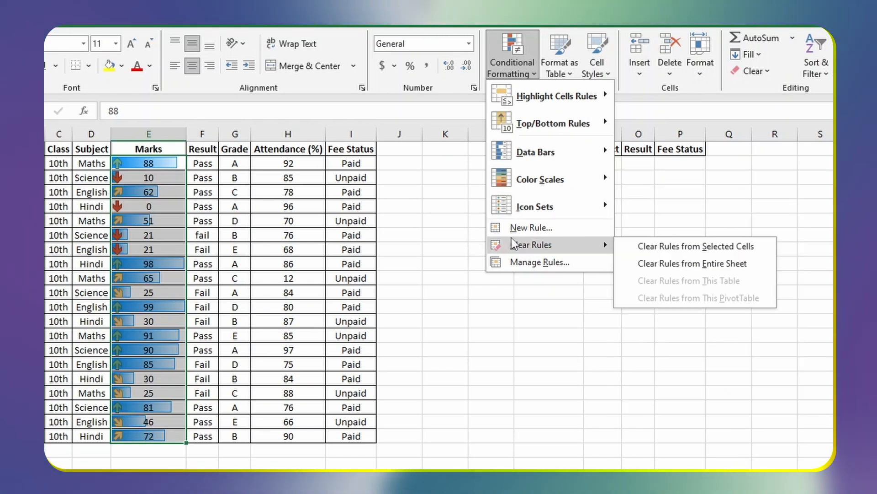
pyautogui.click(657, 264)
pyautogui.click(488, 245)
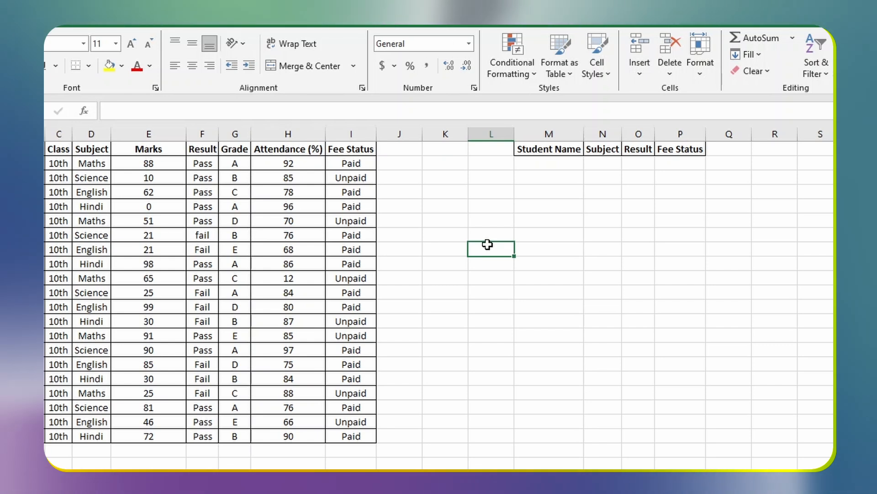
# Step: Review the available rule types for a new formatting rule, including the formula-based one, and close the dialog without creating a rule
pyautogui.click(512, 64)
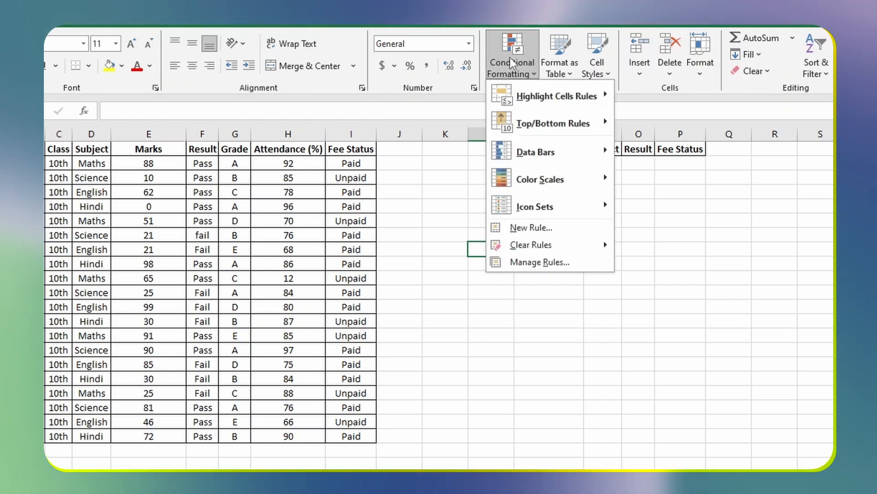
pyautogui.click(523, 229)
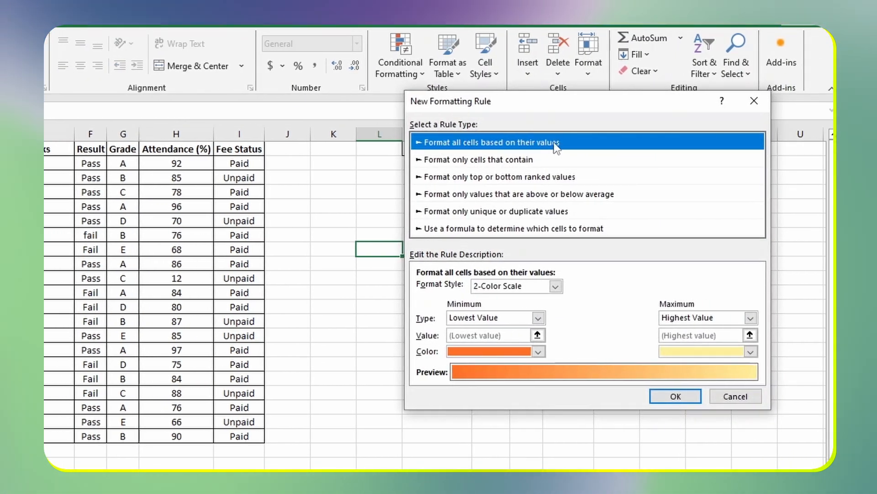
pyautogui.click(468, 216)
pyautogui.click(472, 199)
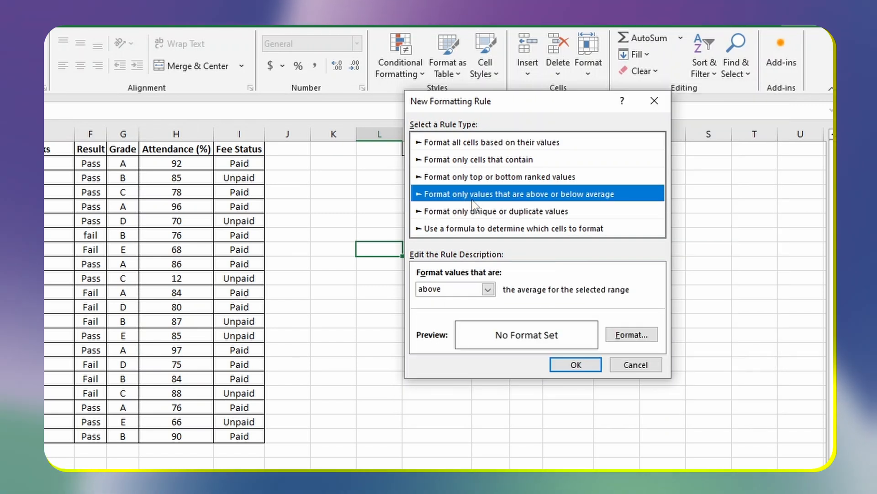
pyautogui.click(476, 176)
pyautogui.click(479, 159)
pyautogui.click(479, 143)
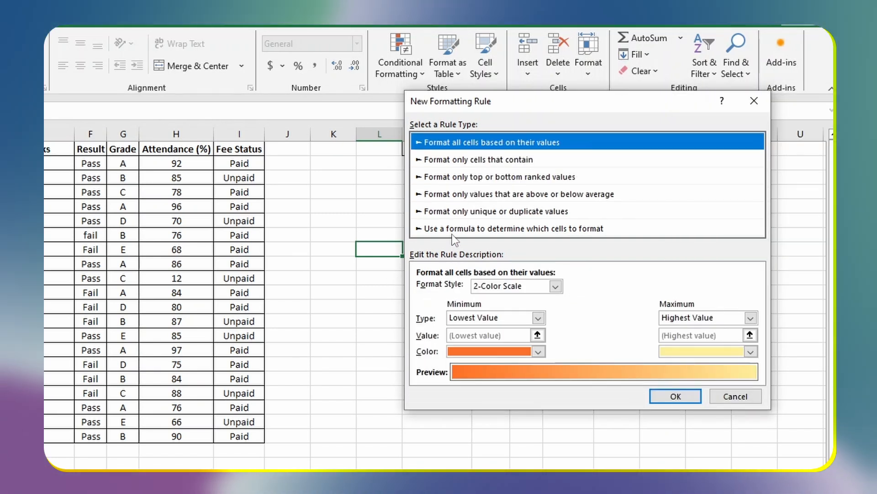
pyautogui.click(580, 229)
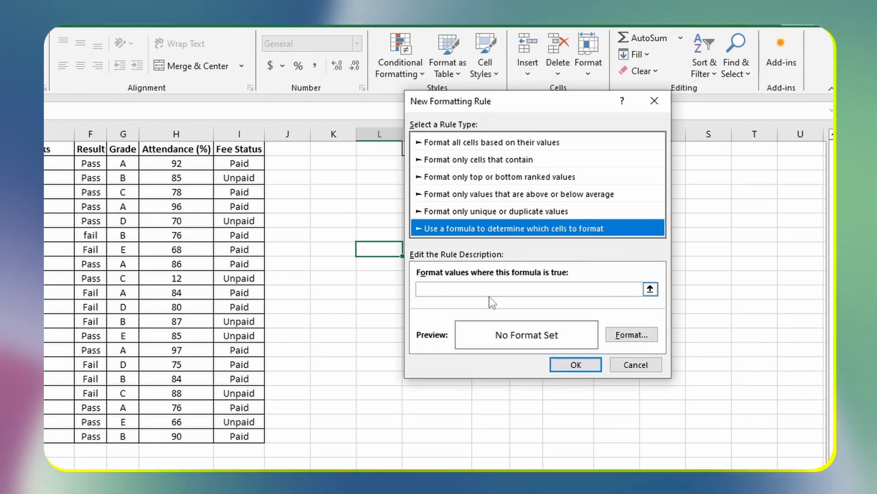
pyautogui.click(484, 288)
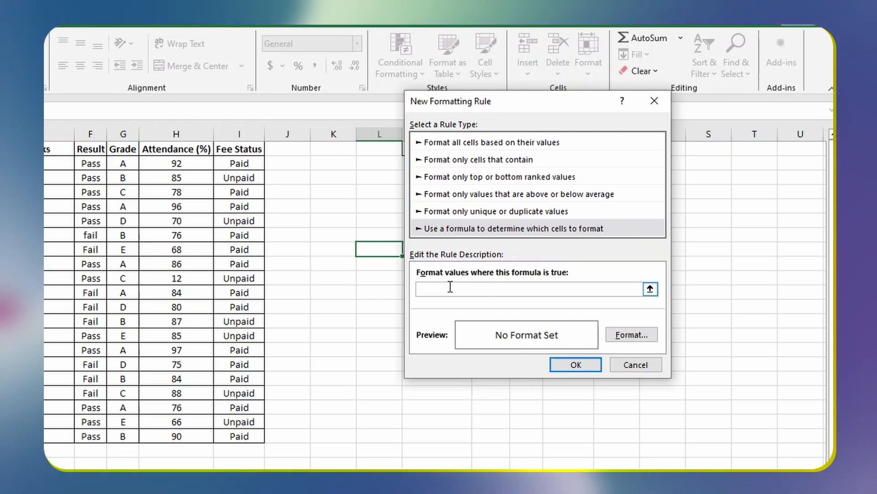
pyautogui.click(655, 102)
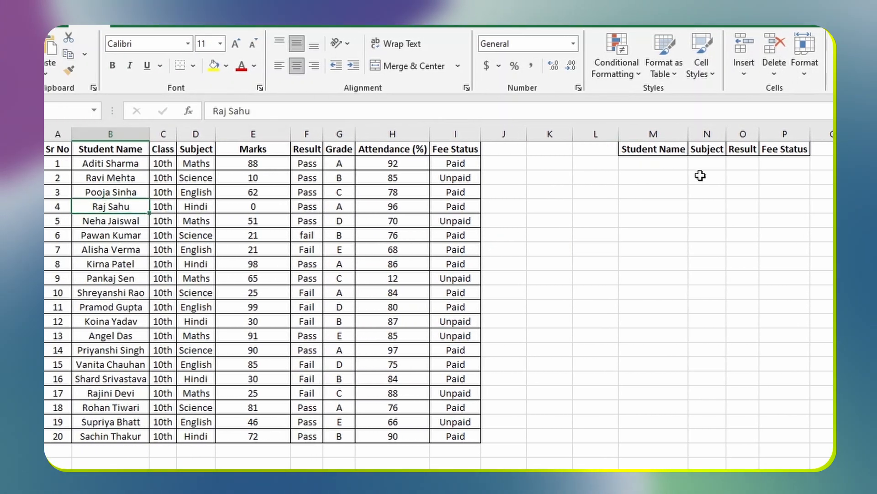
# Step: Compare the record with serial number 4 and the Fee Status column with the headers of the empty summary table in M1:P1
pyautogui.click(668, 163)
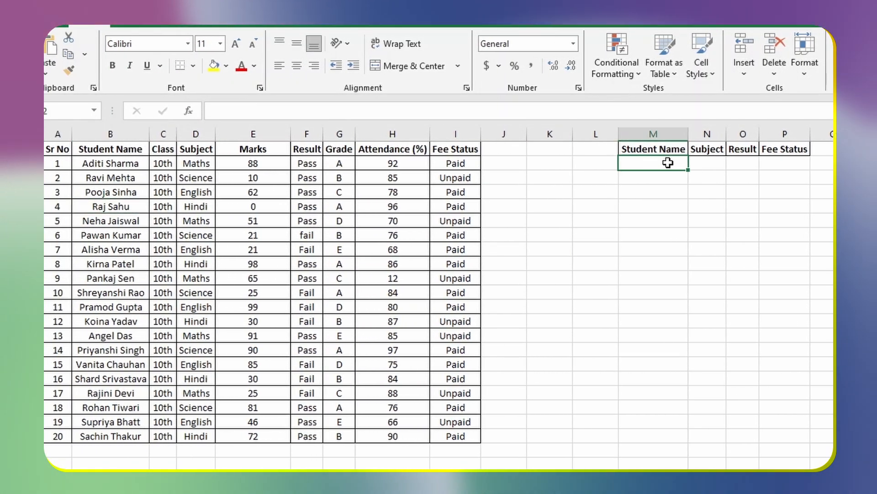
pyautogui.moveTo(59, 205); pyautogui.dragTo(476, 206)
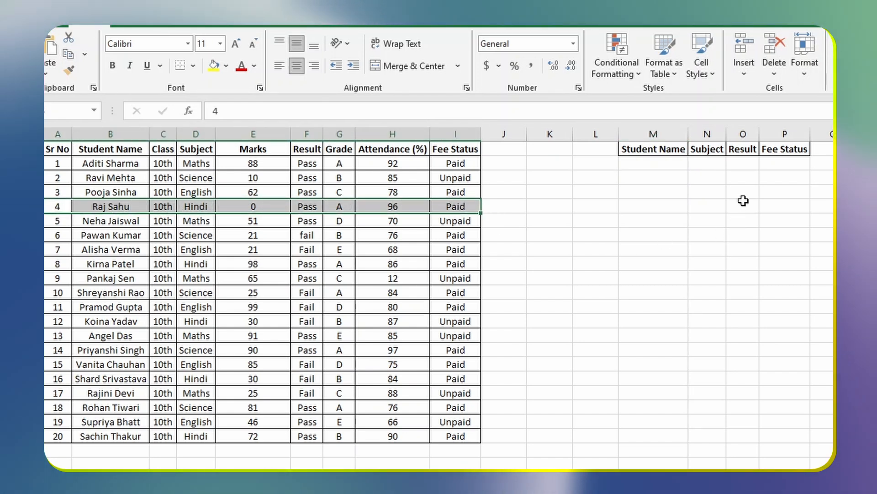
pyautogui.click(777, 165)
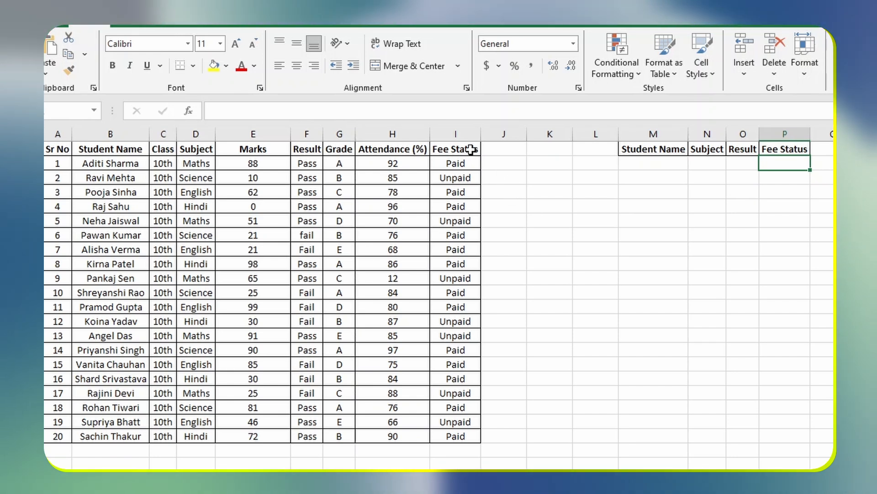
pyautogui.moveTo(471, 144); pyautogui.dragTo(458, 435)
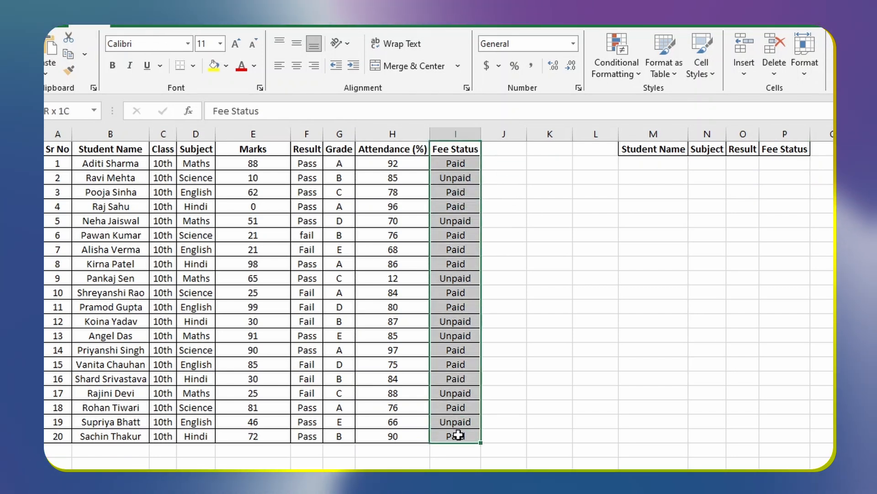
pyautogui.click(765, 174)
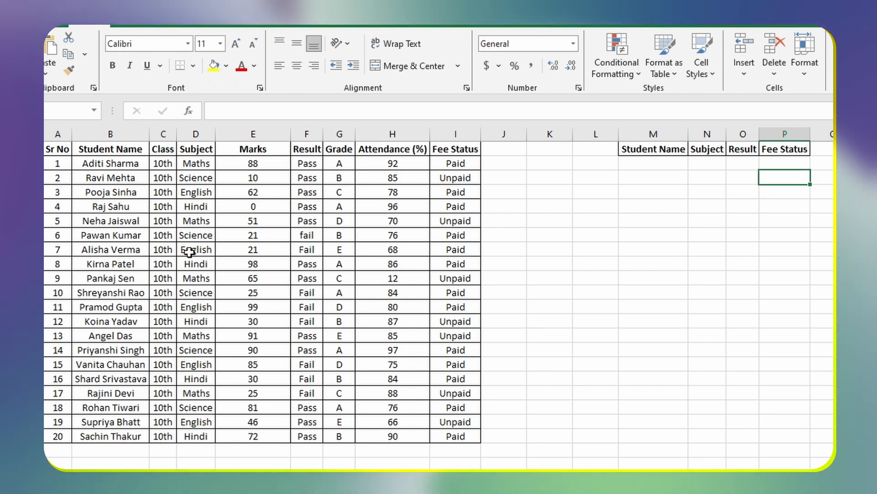
pyautogui.click(663, 287)
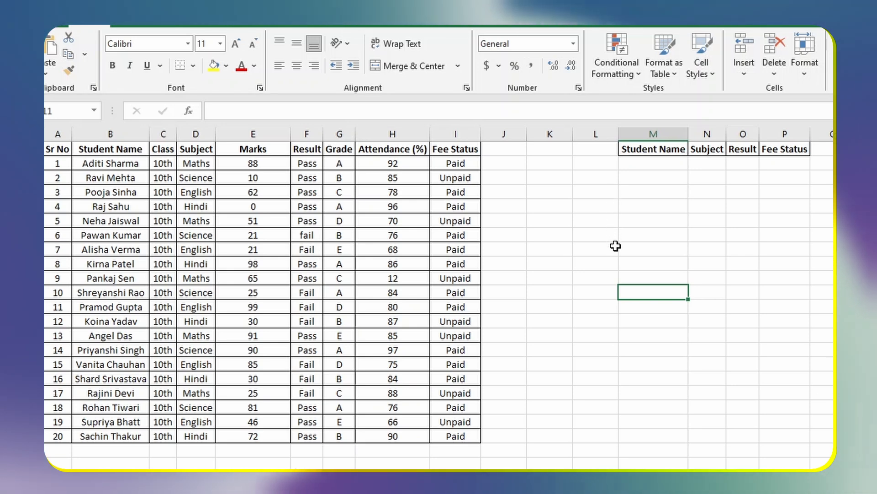
pyautogui.click(650, 220)
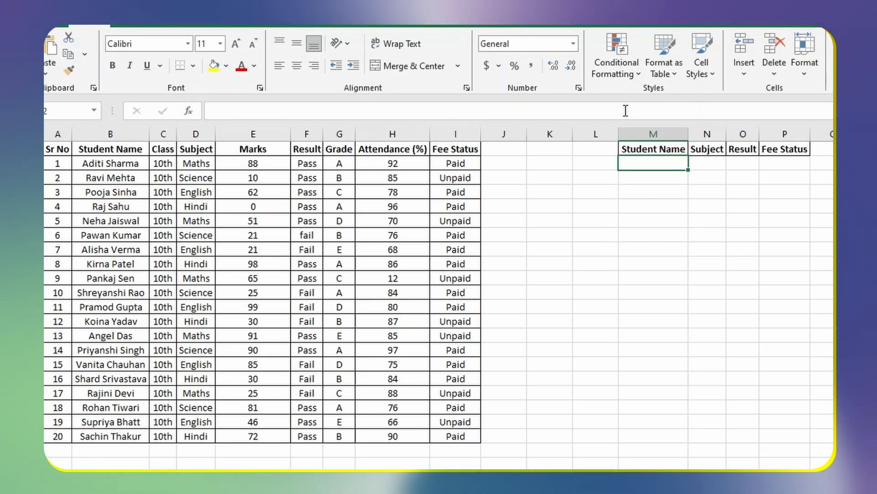
pyautogui.click(616, 64)
pyautogui.click(621, 228)
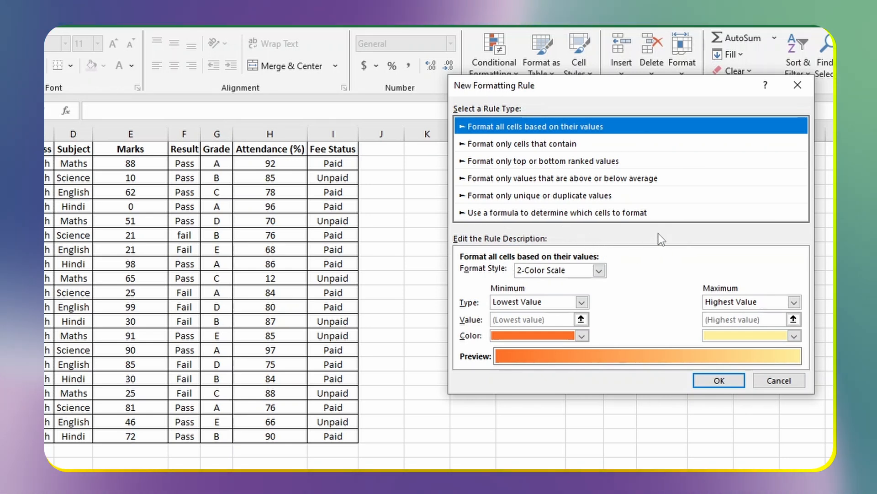
pyautogui.click(649, 217)
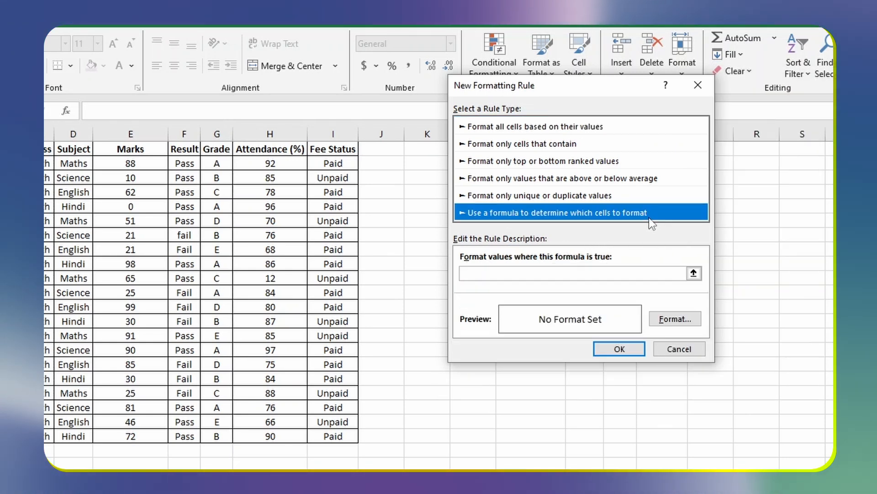
pyautogui.click(698, 86)
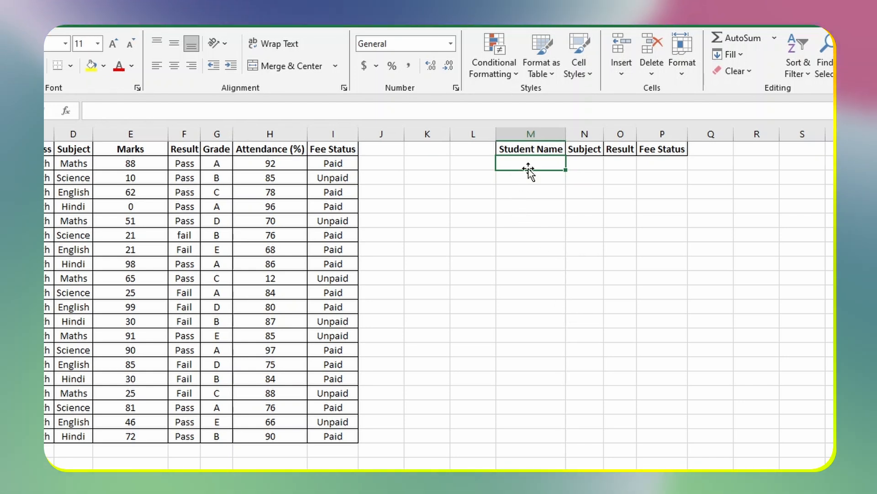
pyautogui.moveTo(44, 279); pyautogui.dragTo(318, 281)
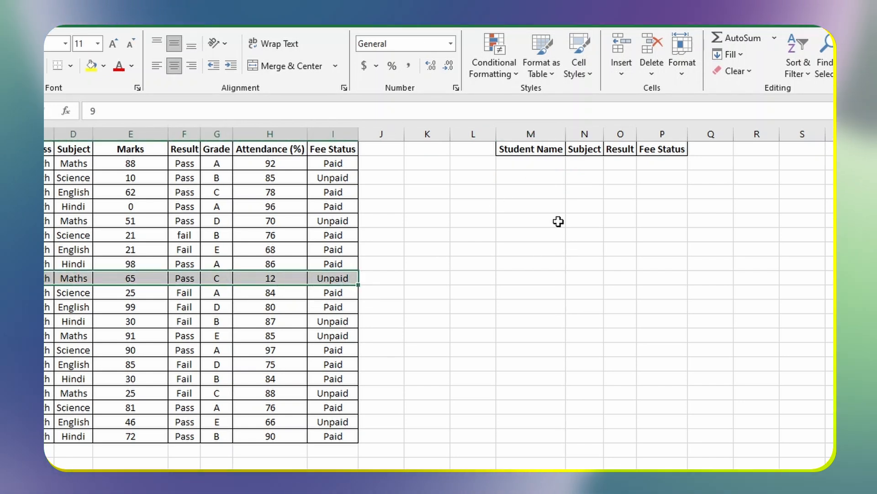
pyautogui.click(514, 163)
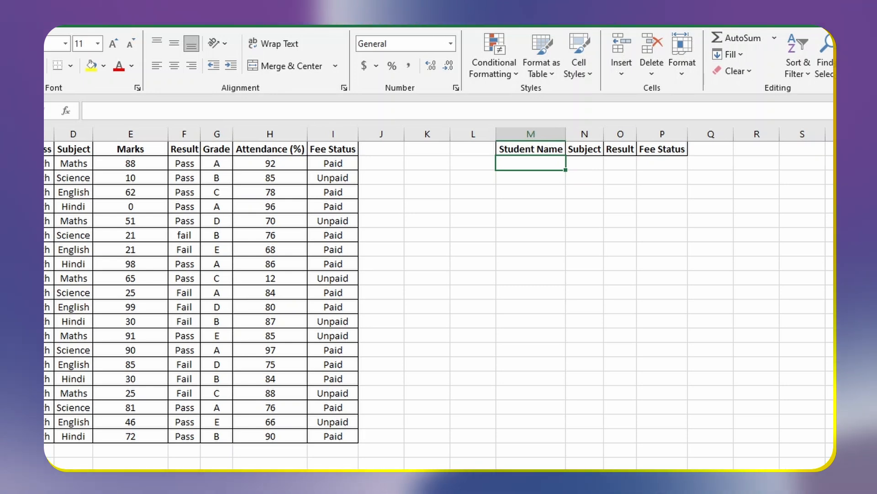
# Step: Delete the Sr No column (column A) from the student table
pyautogui.click(62, 131)
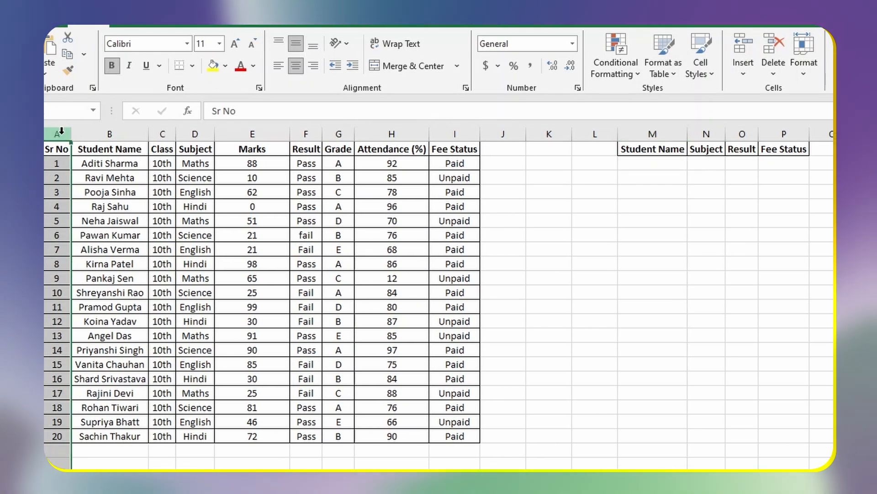
pyautogui.hotkey('ctrl', '-')
pyautogui.click(566, 206)
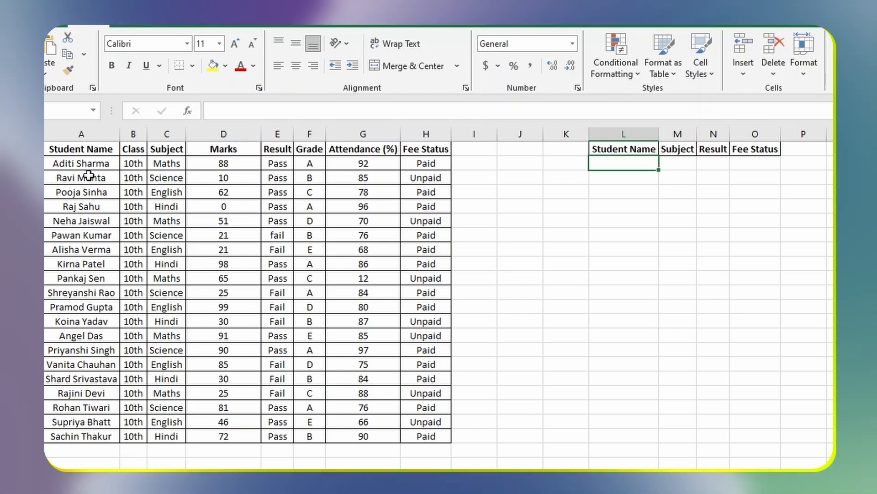
# Step: Start a new formula-based conditional formatting rule for the student names in A2:A21
pyautogui.moveTo(86, 164); pyautogui.dragTo(71, 424)
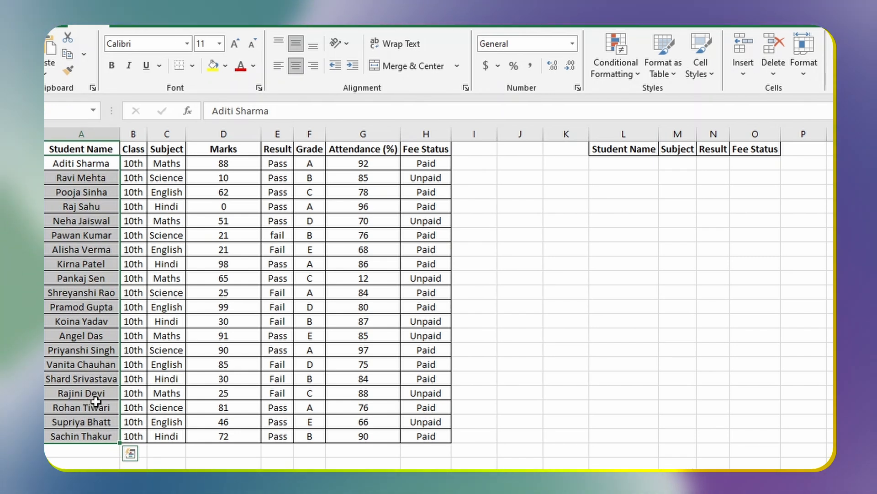
pyautogui.click(618, 64)
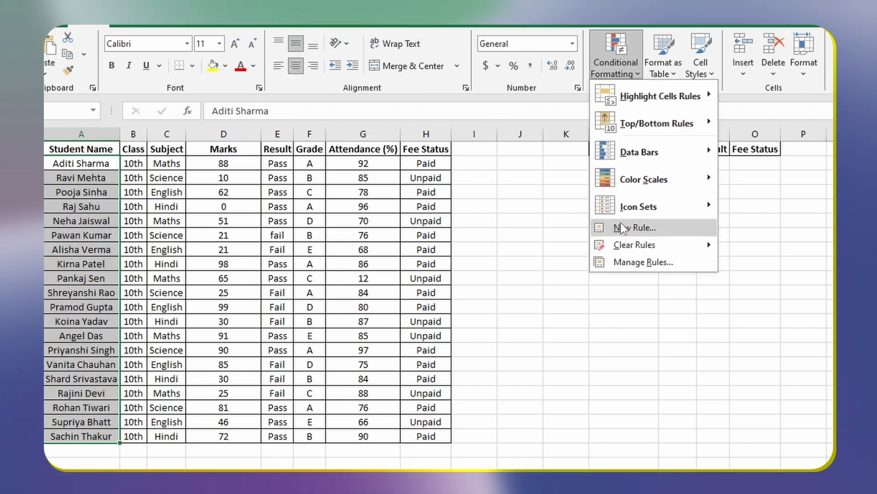
pyautogui.click(621, 225)
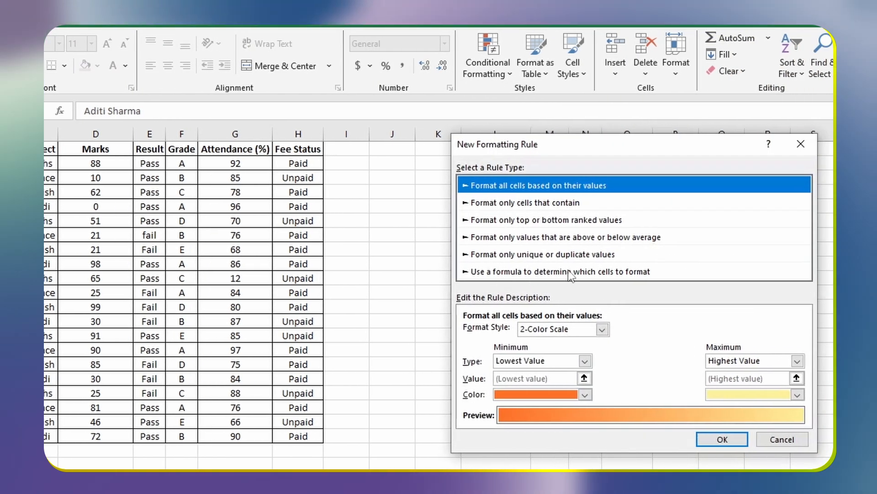
pyautogui.click(619, 272)
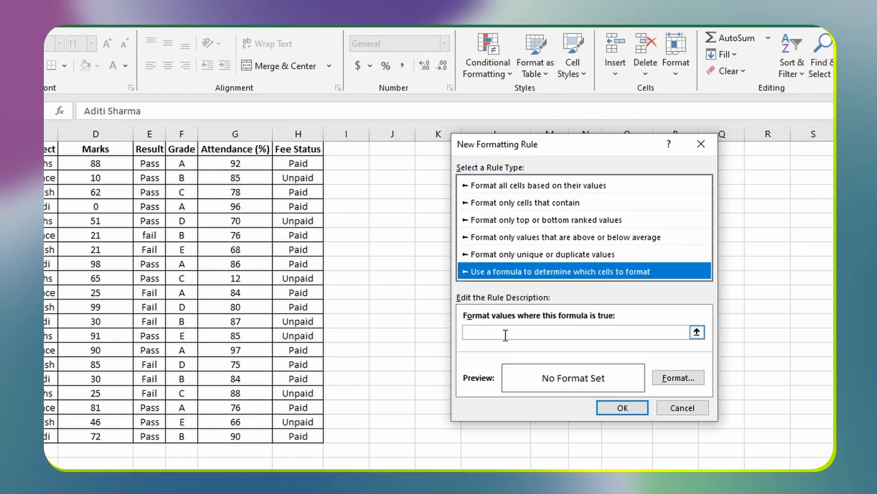
pyautogui.click(508, 335)
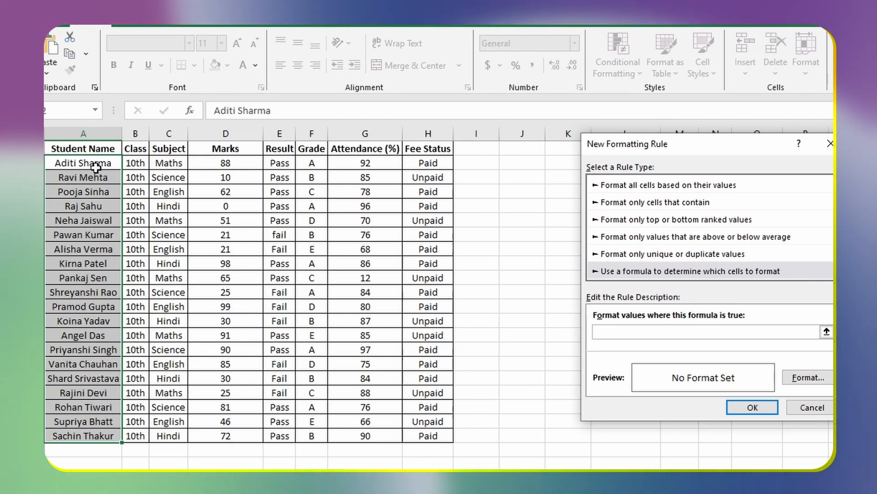
# Step: Enter =A2=$L$2 as the rule formula, with a relative name reference and an absolute lookup cell
pyautogui.click(96, 167)
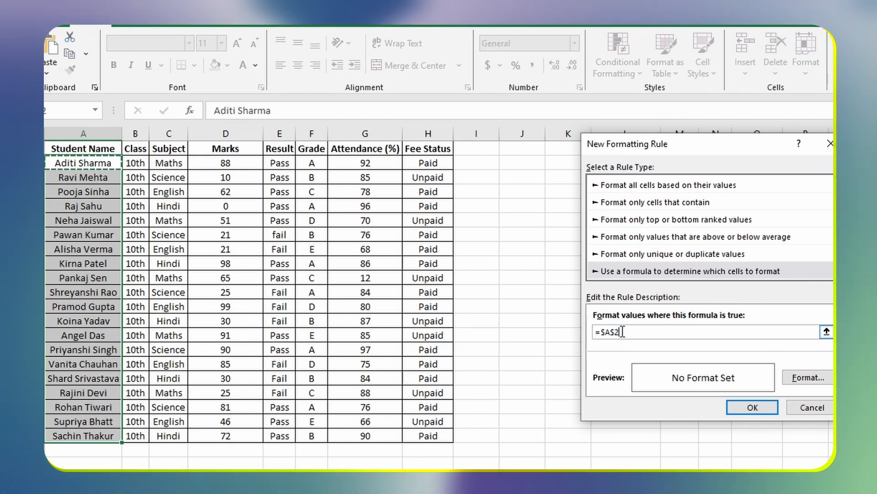
pyautogui.click(616, 333)
pyautogui.press('BackSpace')
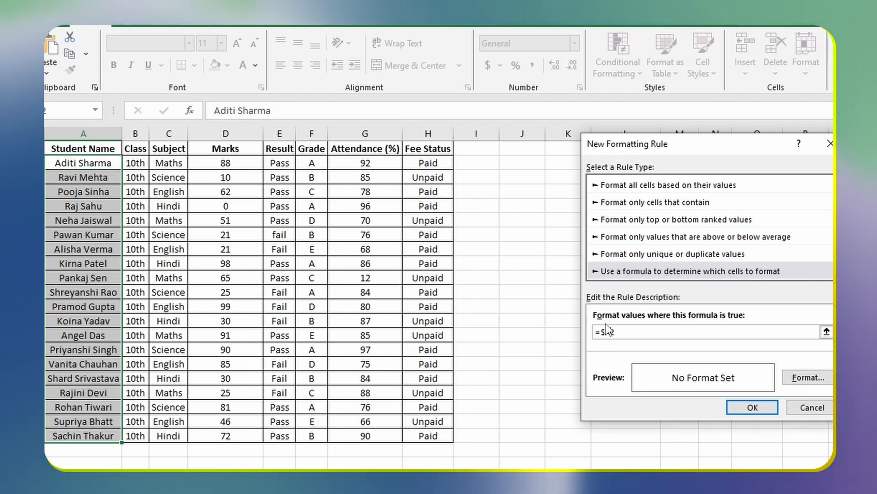
pyautogui.click(605, 333)
pyautogui.press('BackSpace')
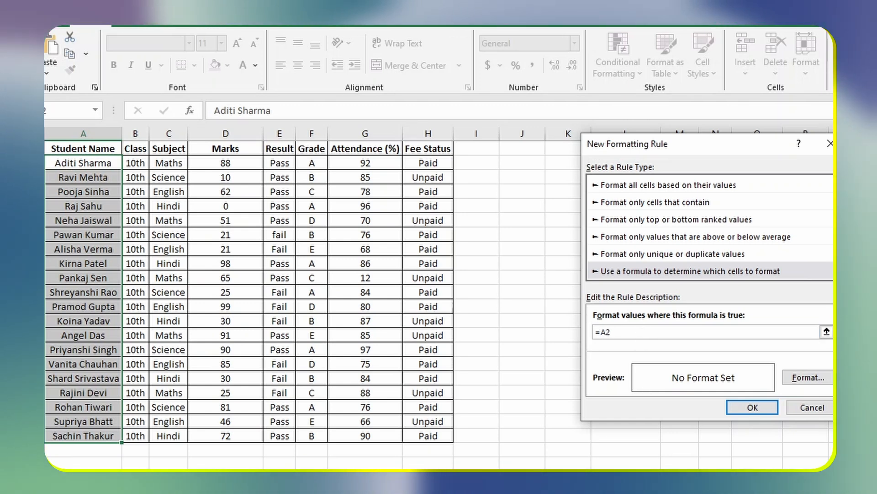
pyautogui.write('=')
pyautogui.moveTo(648, 143); pyautogui.dragTo(684, 183)
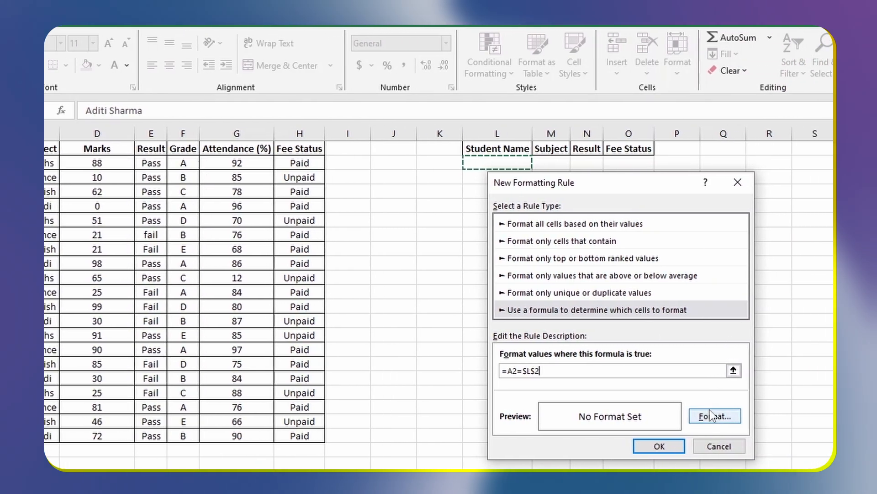
# Step: Give the rule a dark red fill and apply it to the student names
pyautogui.click(830, 417)
pyautogui.click(418, 259)
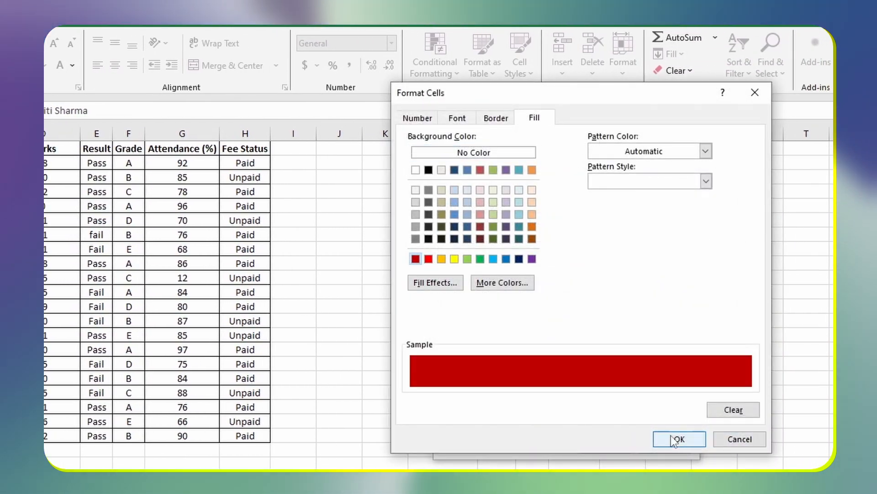
pyautogui.click(675, 440)
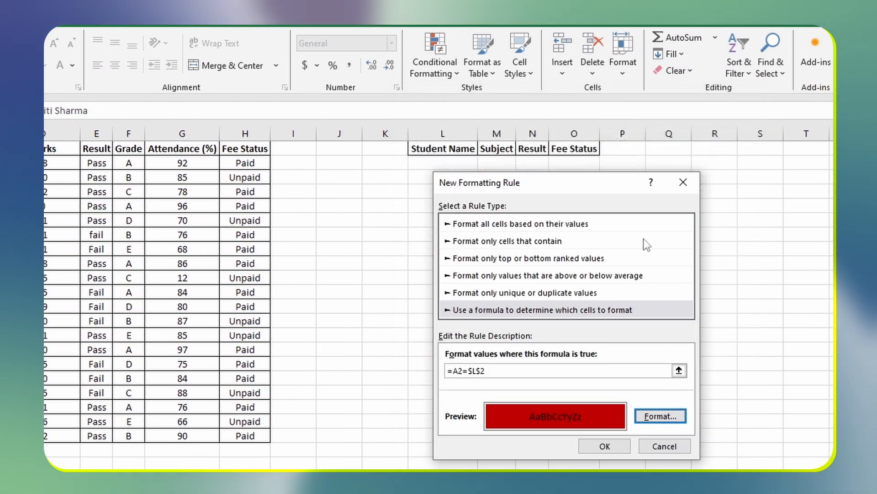
pyautogui.click(604, 446)
# Step: Test the rule by entering three different students' full names in L2, one after another
pyautogui.click(445, 163)
pyautogui.write('RAJ SA')
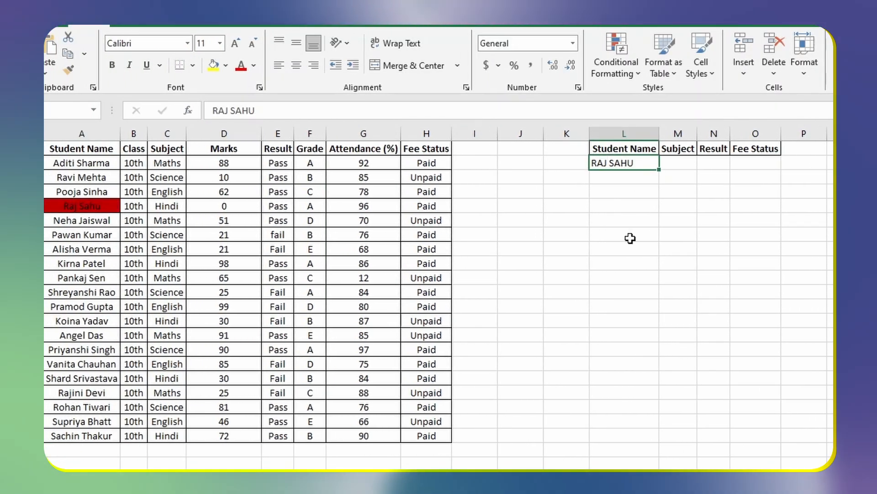
pyautogui.click(108, 179)
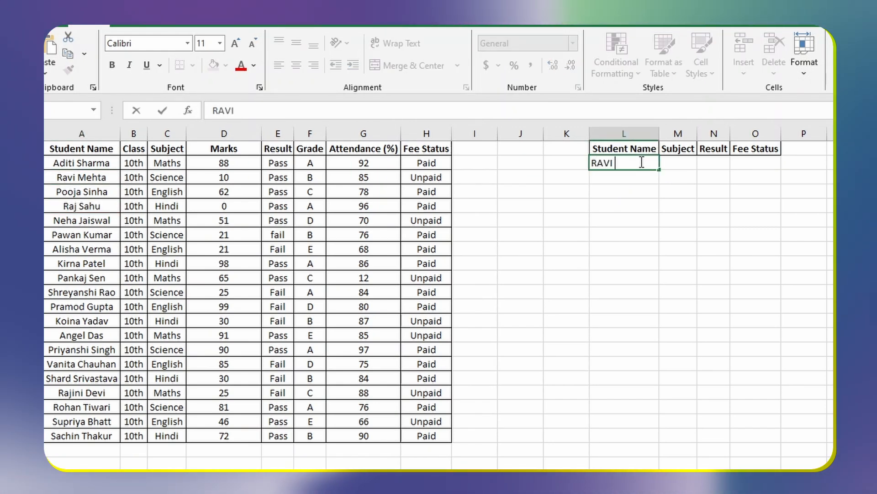
pyautogui.press('Return')
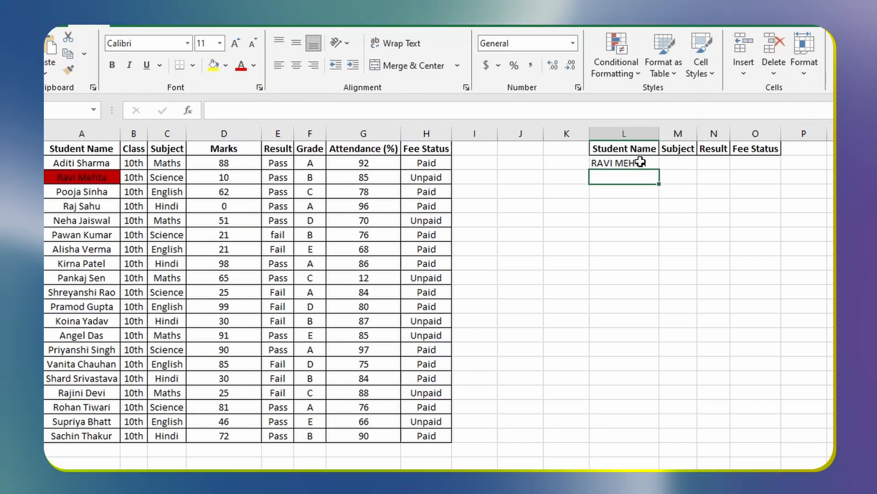
pyautogui.write('KIRA')
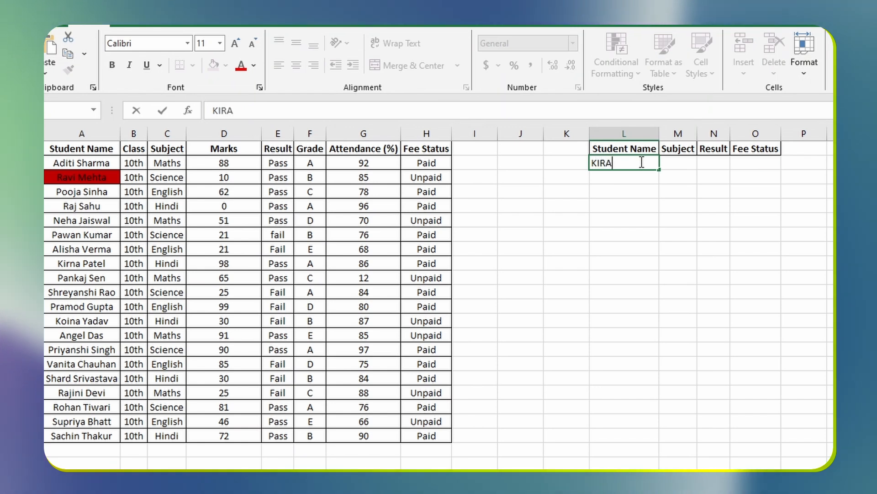
pyautogui.write('N PATEL')
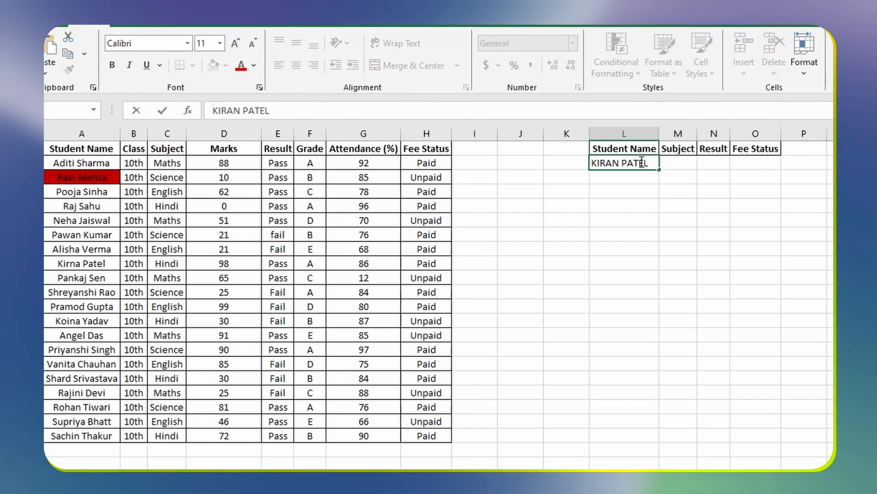
pyautogui.press('Return')
# Step: Remove the student name from L2 and clear the conditional formatting rules from the entire sheet
pyautogui.click(641, 162)
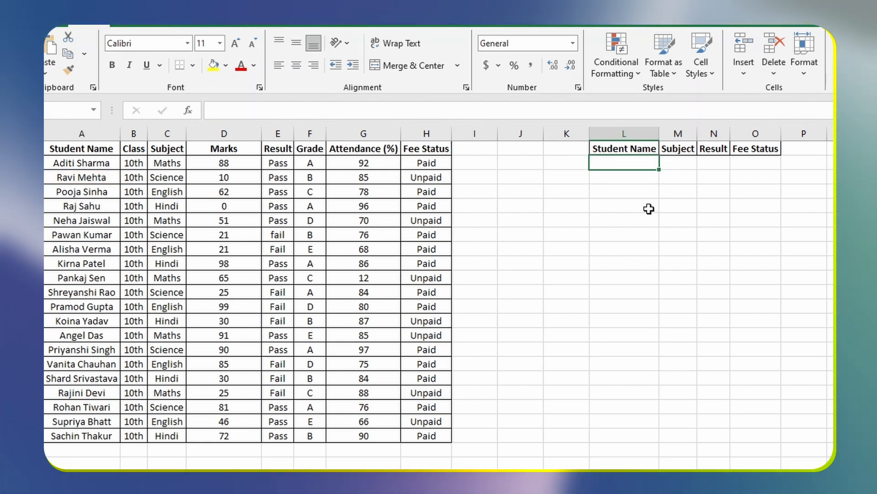
pyautogui.click(615, 68)
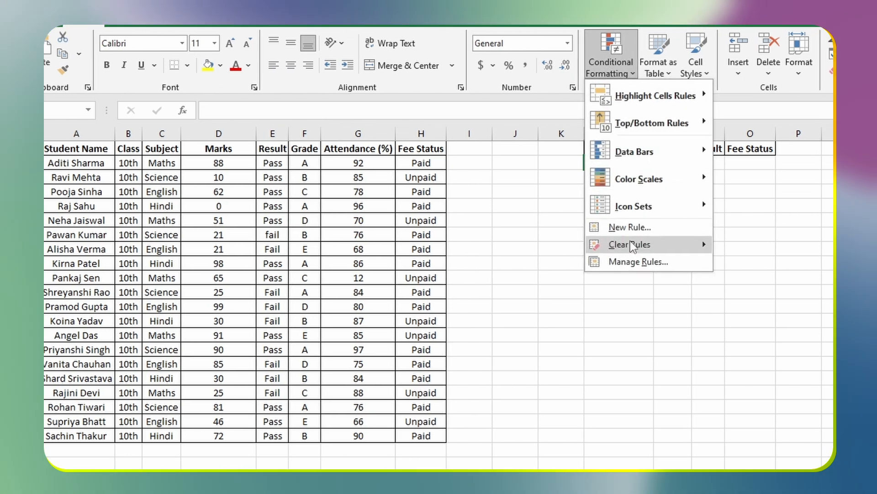
pyautogui.click(802, 266)
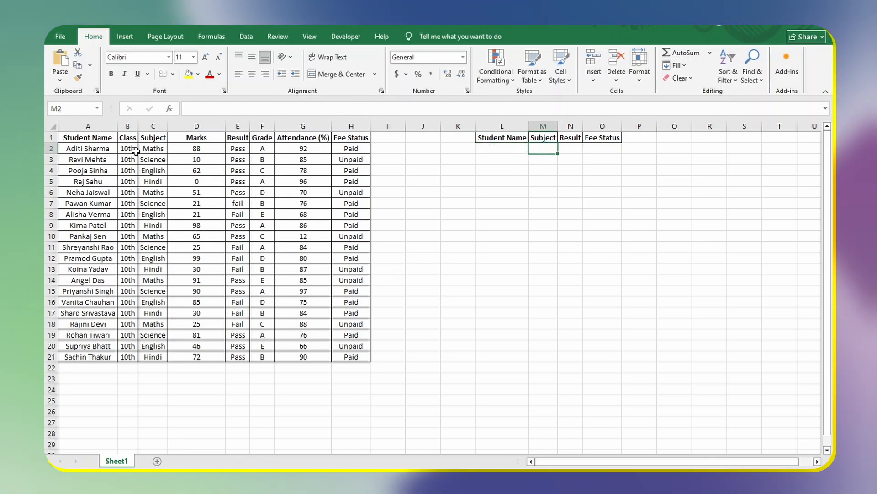
# Step: Start a new formula-based conditional formatting rule for the whole student table, A1:H21
pyautogui.moveTo(94, 137); pyautogui.dragTo(348, 358)
pyautogui.click(496, 75)
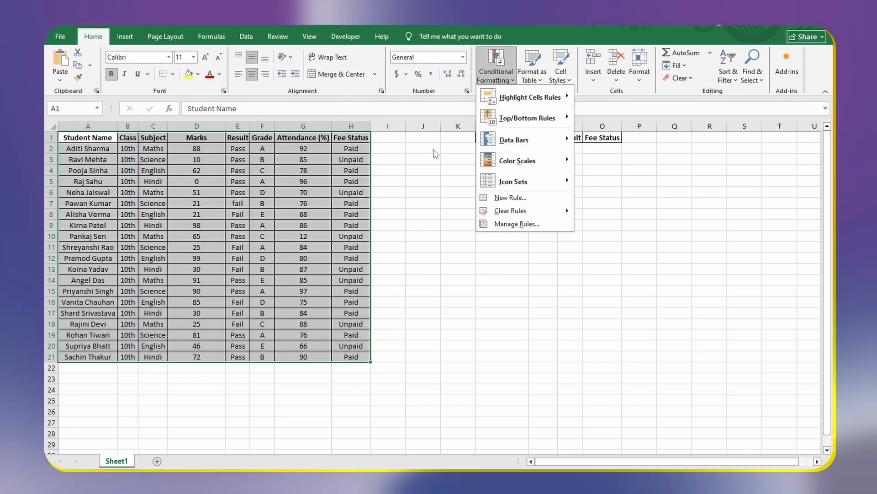
pyautogui.click(508, 198)
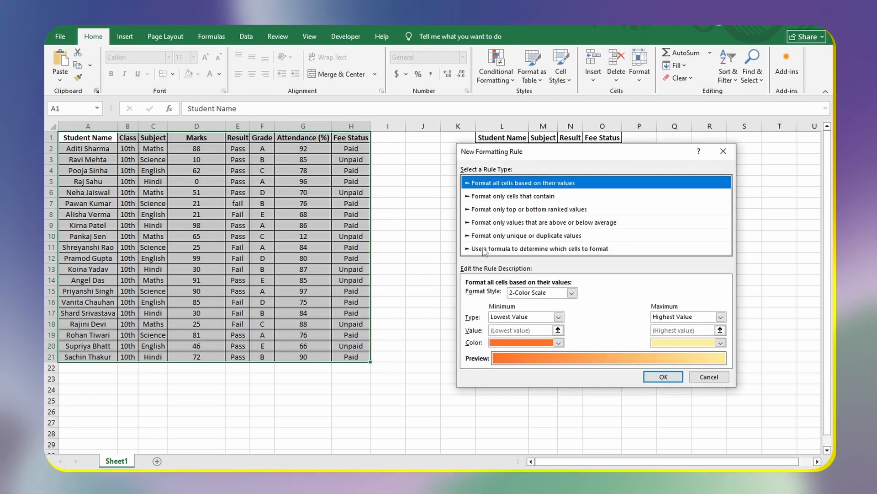
pyautogui.click(481, 249)
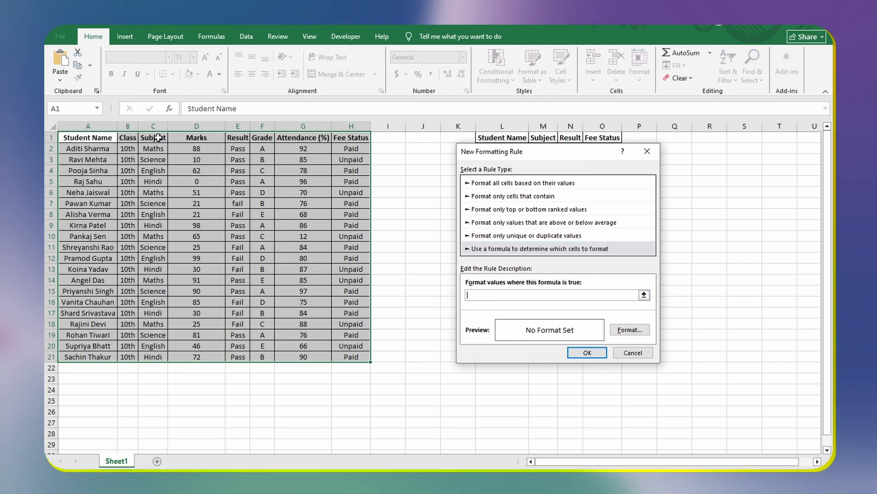
# Step: Enter =$C1=$M$2 as the rule formula to match each row's subject against M2
pyautogui.click(481, 295)
pyautogui.press('BackSpace')
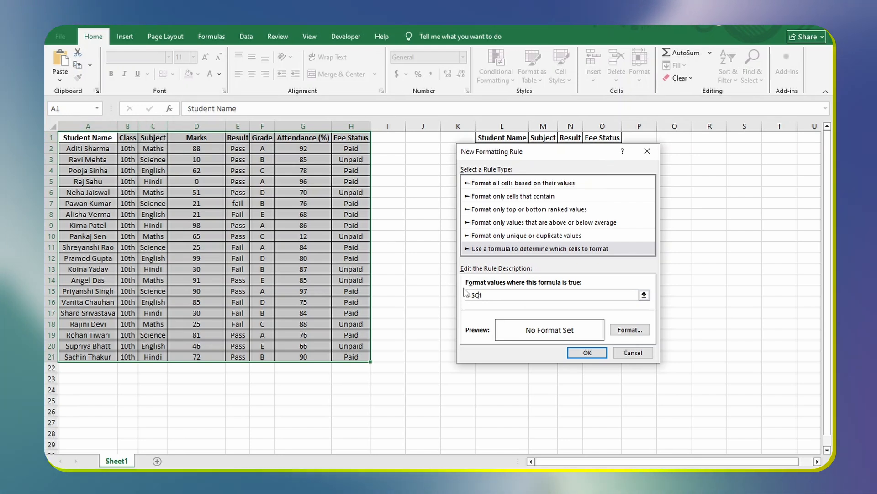
pyautogui.write('=')
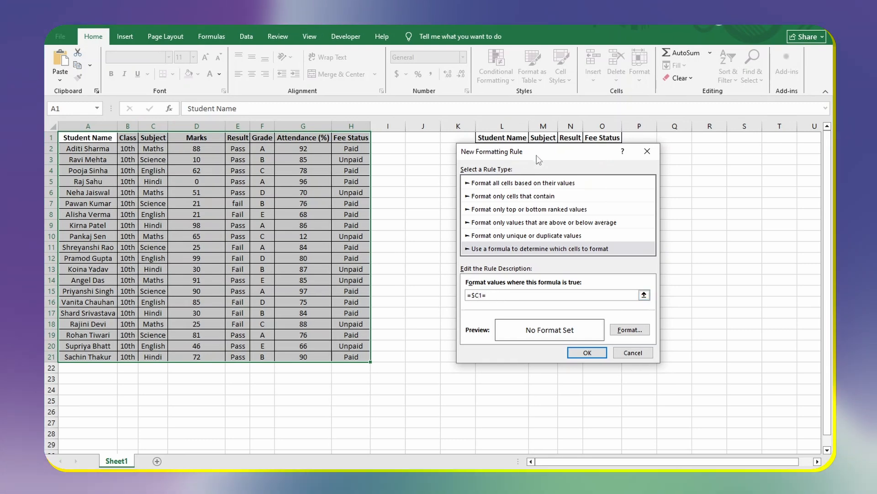
pyautogui.moveTo(536, 152); pyautogui.dragTo(517, 199)
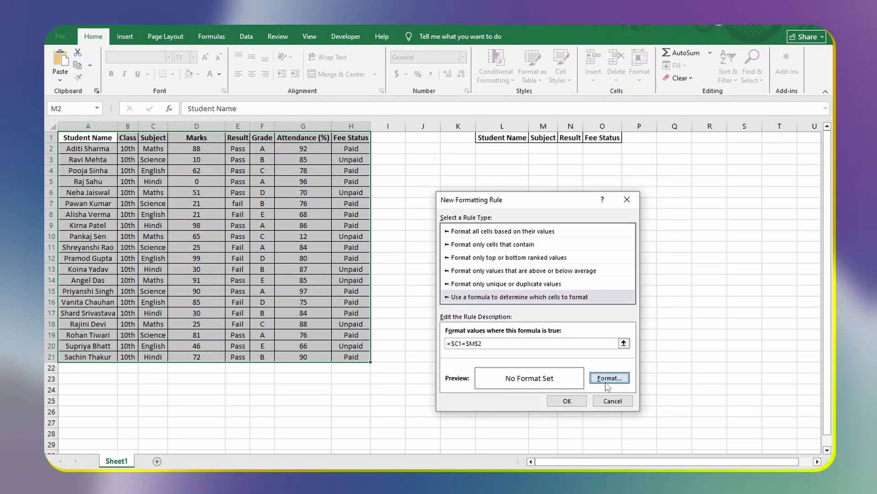
# Step: Set an orange fill for matching rows and apply the subject rule to the table
pyautogui.click(608, 379)
pyautogui.click(489, 239)
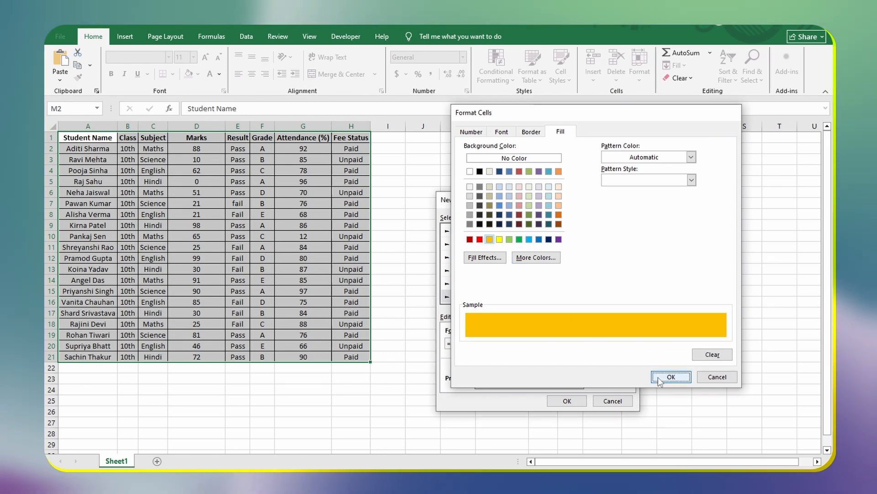
pyautogui.click(670, 377)
pyautogui.click(568, 401)
# Step: Test the subject rule by entering MATHS in M2 and replacing it with HINDI
pyautogui.click(548, 151)
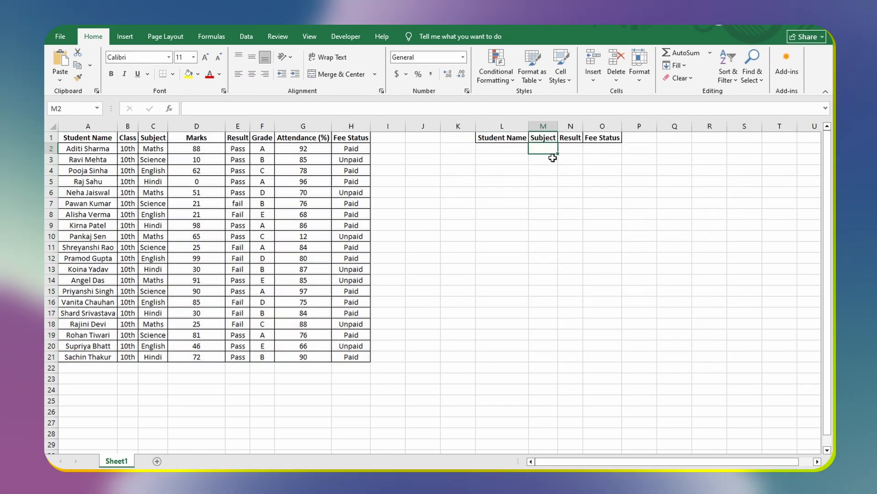
pyautogui.write('MATHS')
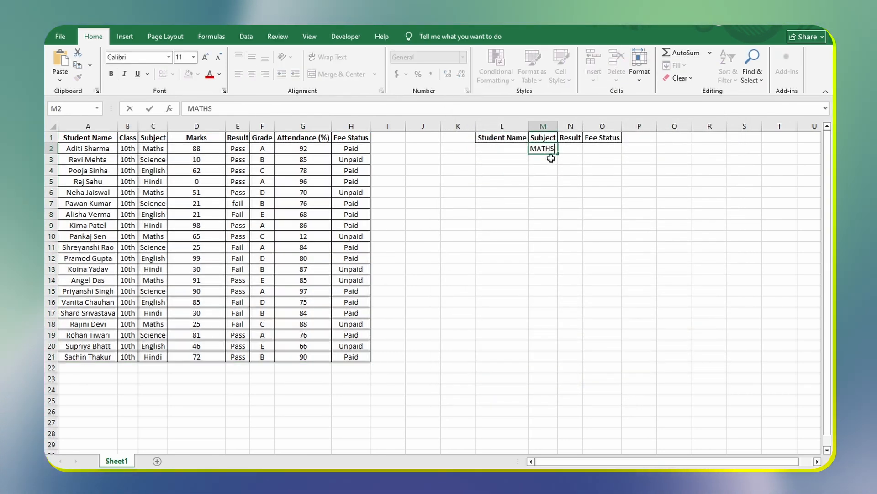
pyautogui.press('Return')
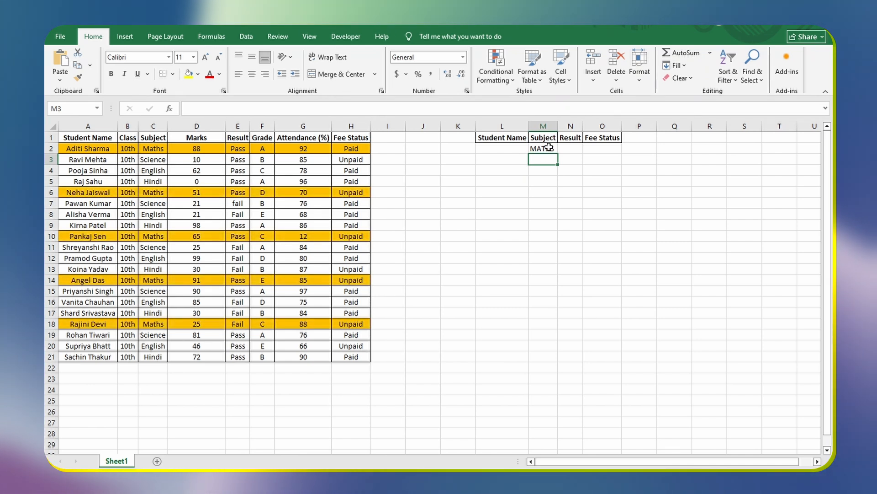
pyautogui.click(550, 148)
pyautogui.write('HINDI')
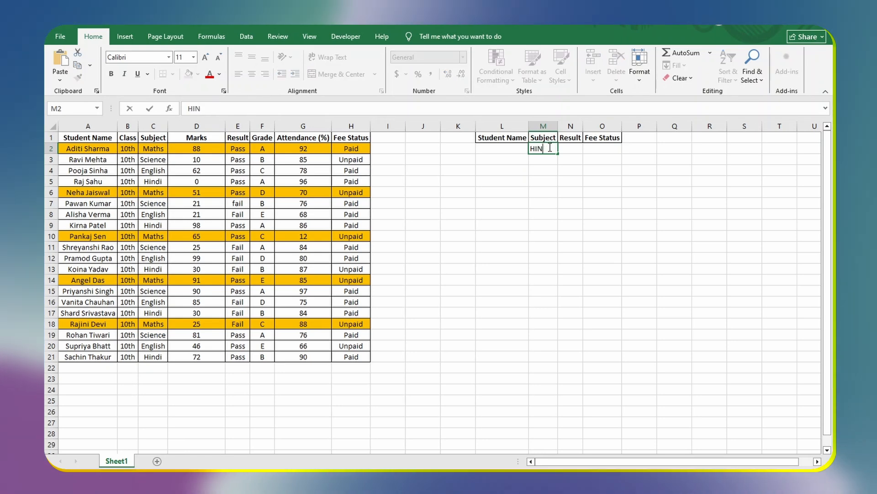
pyautogui.press('Return')
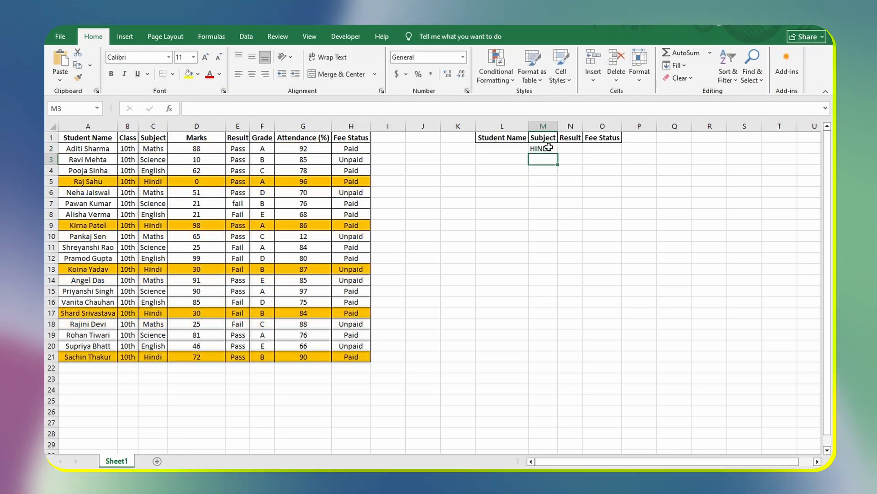
# Step: Change the subject in M2 to ENGLISH and fit column M's width to its contents
pyautogui.click(549, 147)
pyautogui.write('ENGLI')
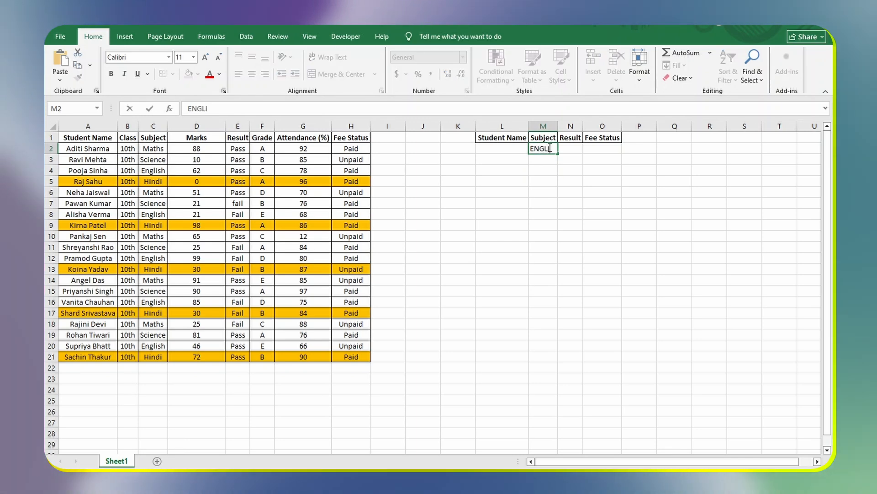
pyautogui.write('SH')
pyautogui.press('Return')
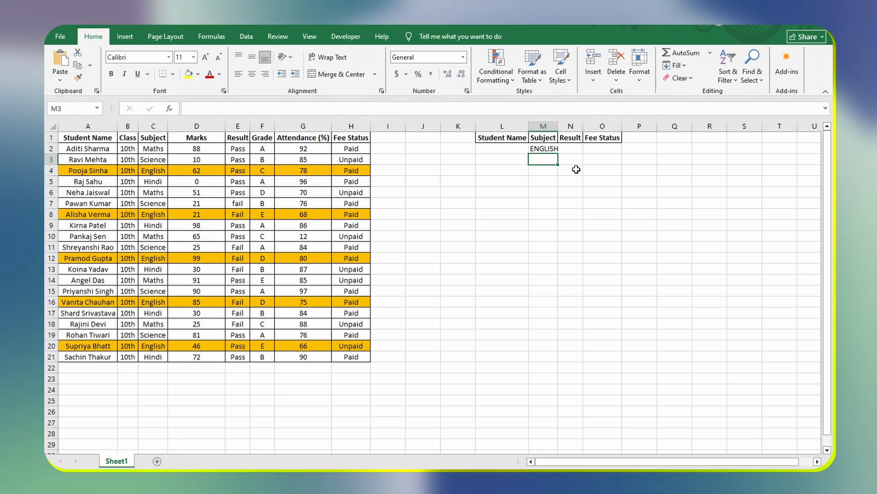
pyautogui.doubleClick(558, 125)
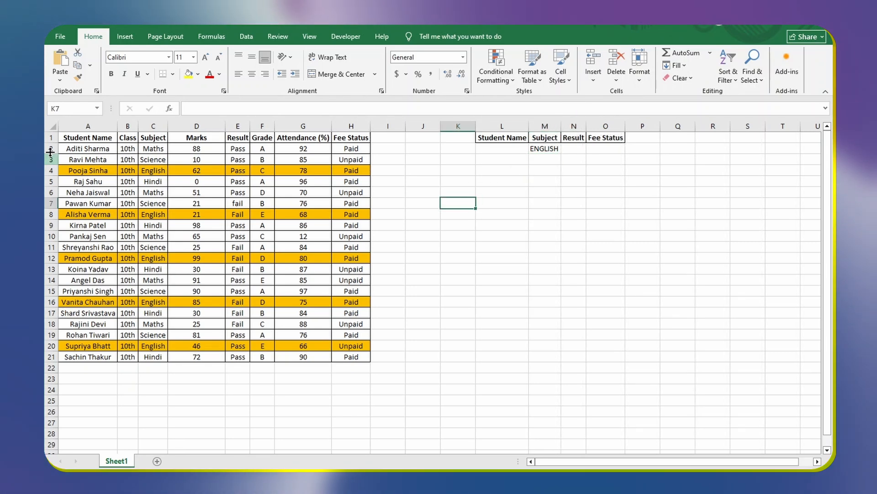
# Step: Create a formula-based formatting rule for the table A1:H21 using =$E1=$N$2 to match each row's result against N2
pyautogui.moveTo(103, 139); pyautogui.dragTo(345, 355)
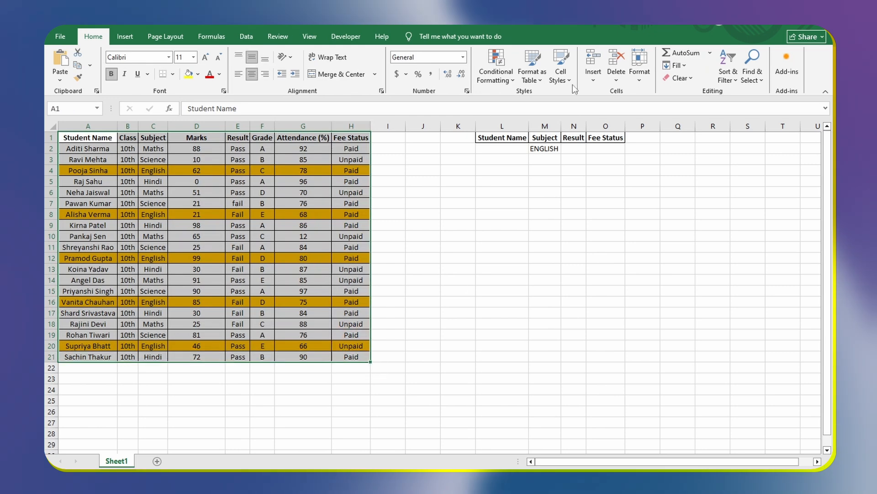
pyautogui.click(493, 57)
pyautogui.click(507, 196)
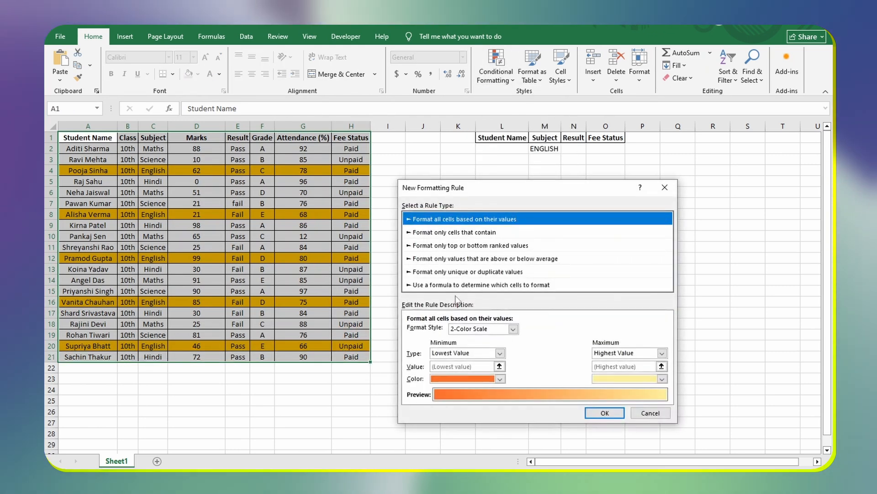
pyautogui.click(445, 285)
pyautogui.write('=')
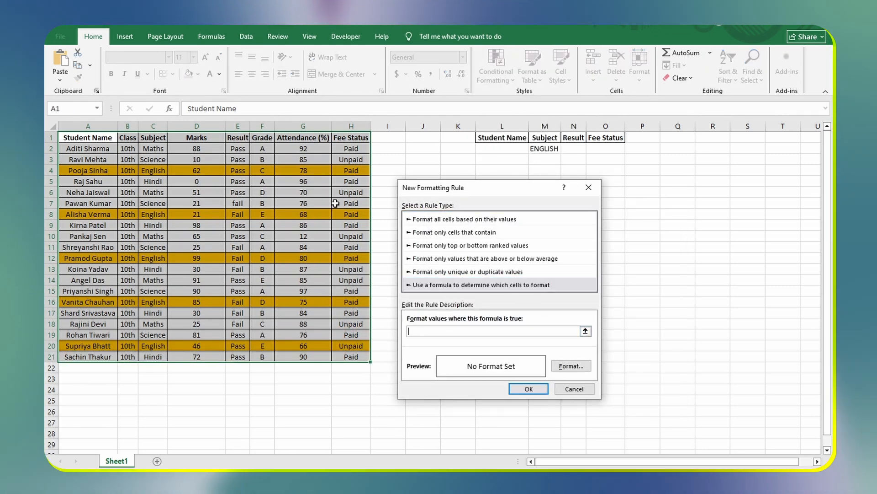
pyautogui.click(236, 139)
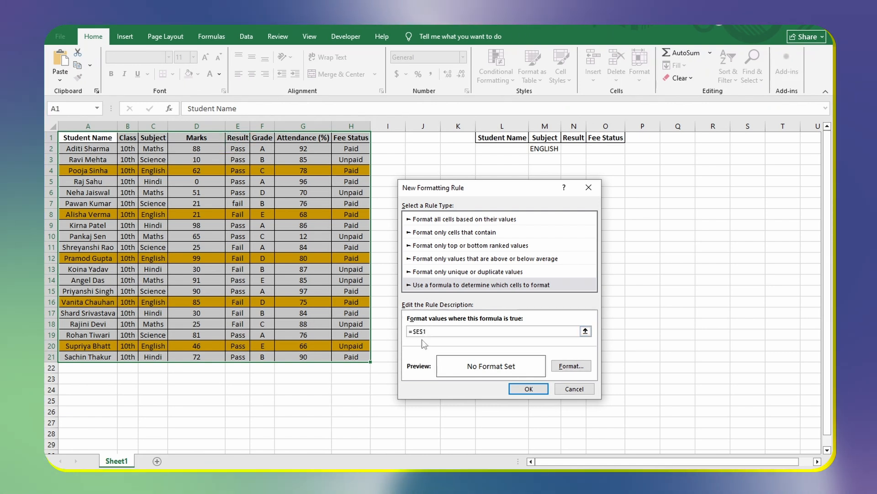
pyautogui.press('BackSpace')
pyautogui.press('BackSpace')
pyautogui.write('1=')
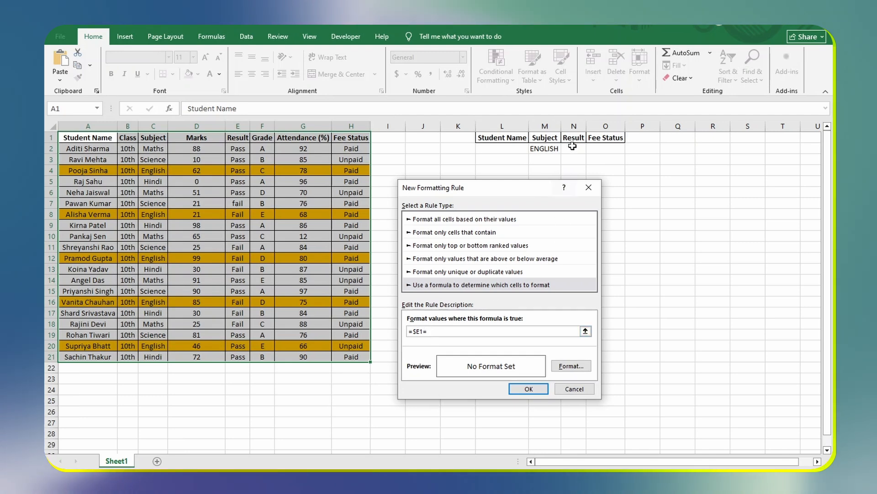
# Step: Set a light blue fill for matching rows and apply the result rule to the table
pyautogui.click(571, 366)
pyautogui.click(470, 276)
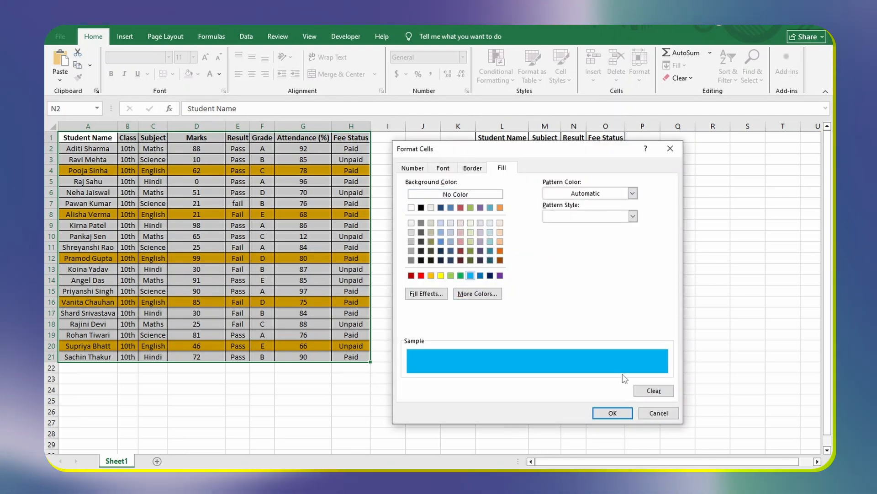
pyautogui.click(619, 415)
pyautogui.click(529, 389)
# Step: Test the result rule by entering PASS in N2 and replacing it with FAIL
pyautogui.click(580, 147)
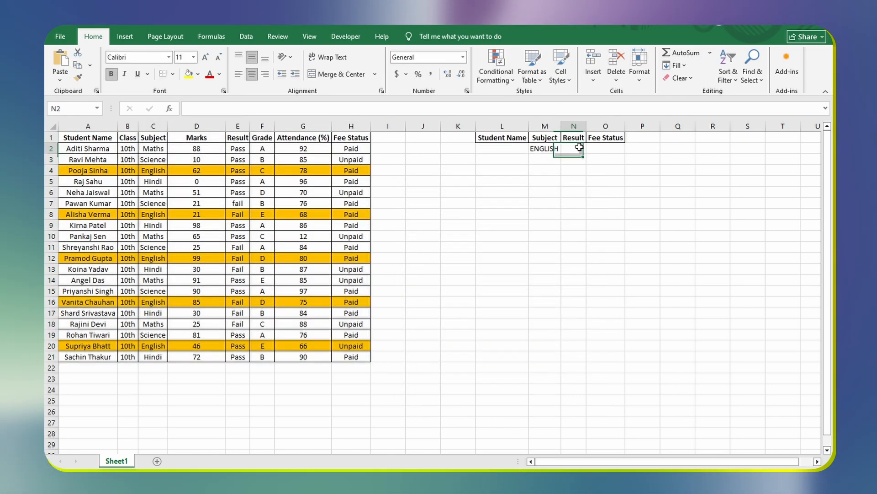
pyautogui.write('PASS')
pyautogui.press('Return')
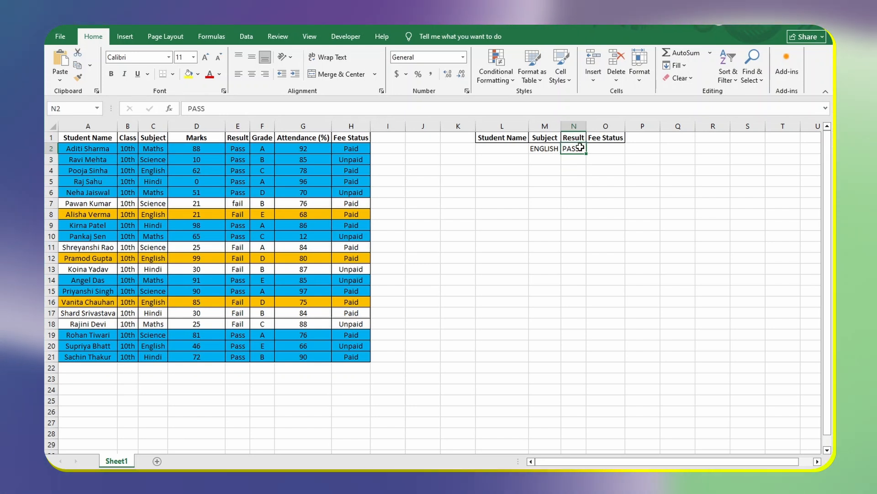
pyautogui.write('FAI')
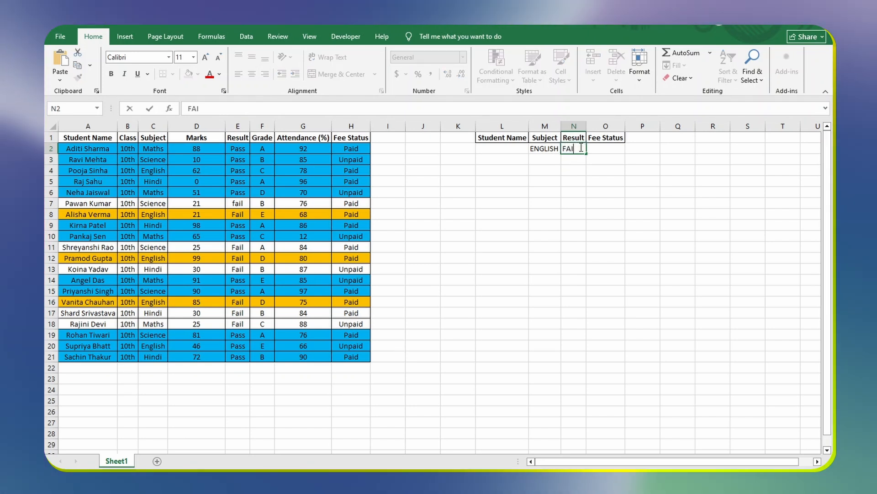
pyautogui.write('L')
pyautogui.press('Return')
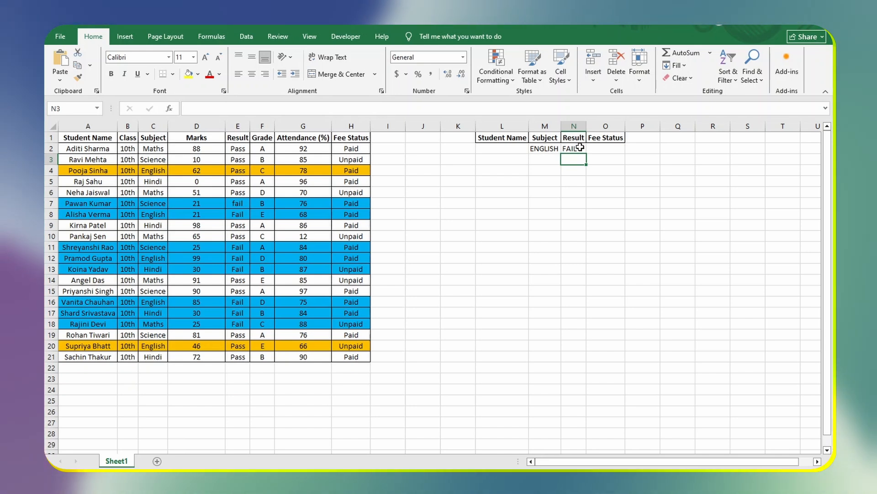
pyautogui.moveTo(263, 142); pyautogui.dragTo(279, 400)
pyautogui.moveTo(299, 138); pyautogui.dragTo(305, 345)
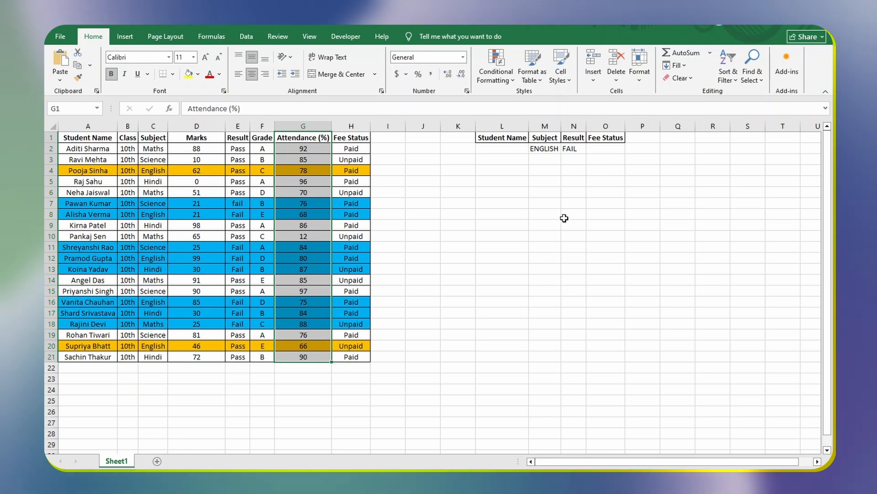
pyautogui.click(602, 151)
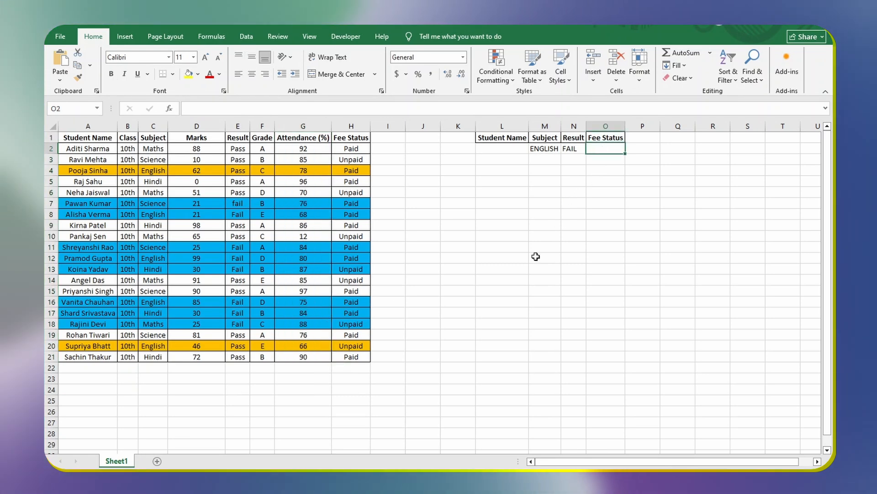
# Step: Create a formula-based rule for the table A1:H21 using =A$1=$O$2 to match each column header against O2
pyautogui.moveTo(129, 175); pyautogui.dragTo(351, 355)
pyautogui.click(496, 74)
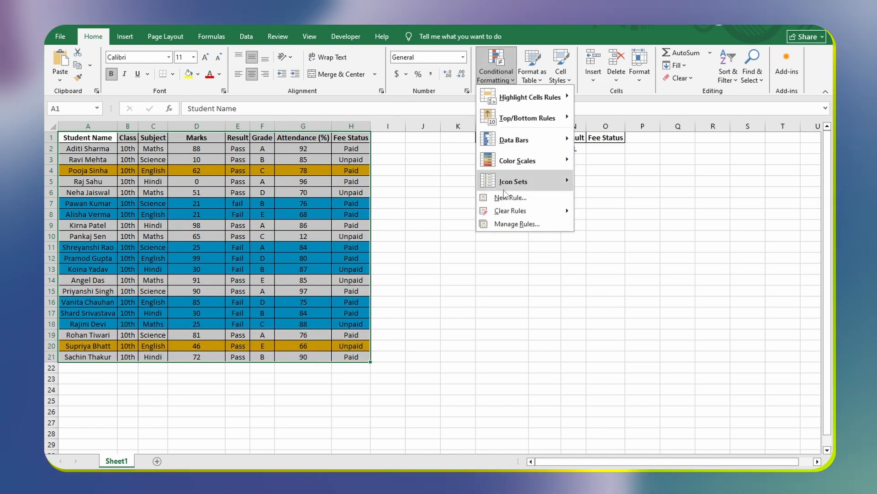
pyautogui.click(512, 198)
pyautogui.click(443, 272)
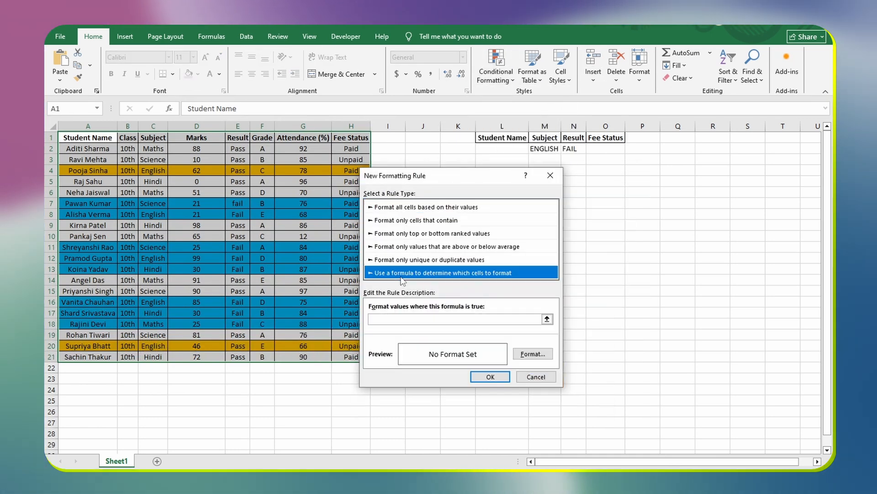
pyautogui.moveTo(454, 176); pyautogui.dragTo(574, 166)
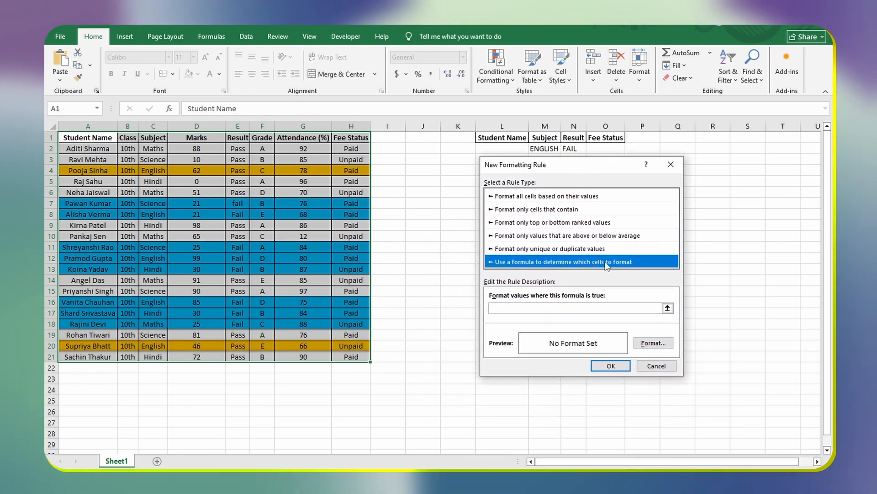
pyautogui.click(516, 308)
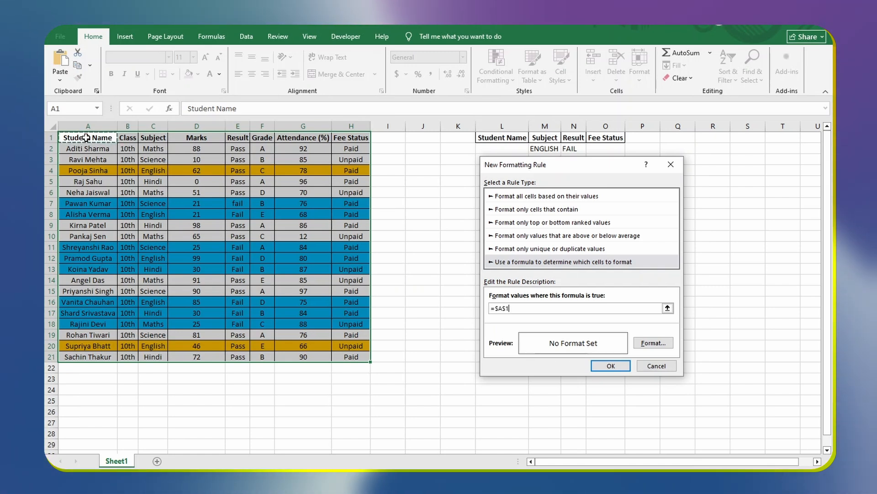
pyautogui.click(499, 308)
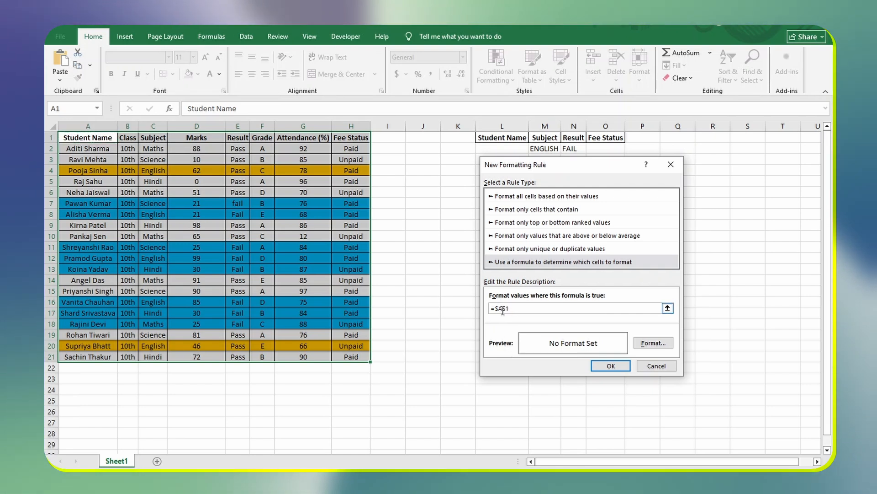
pyautogui.press('BackSpace')
pyautogui.click(513, 308)
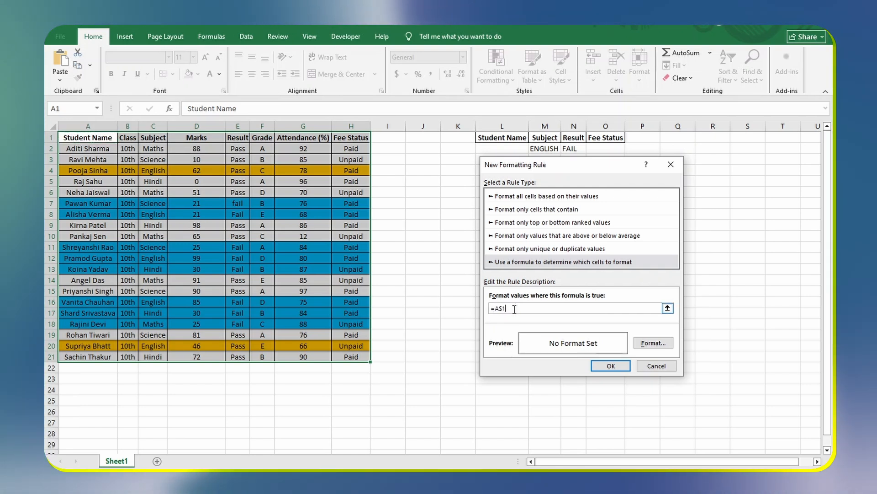
pyautogui.write('=')
pyautogui.moveTo(579, 162); pyautogui.dragTo(578, 201)
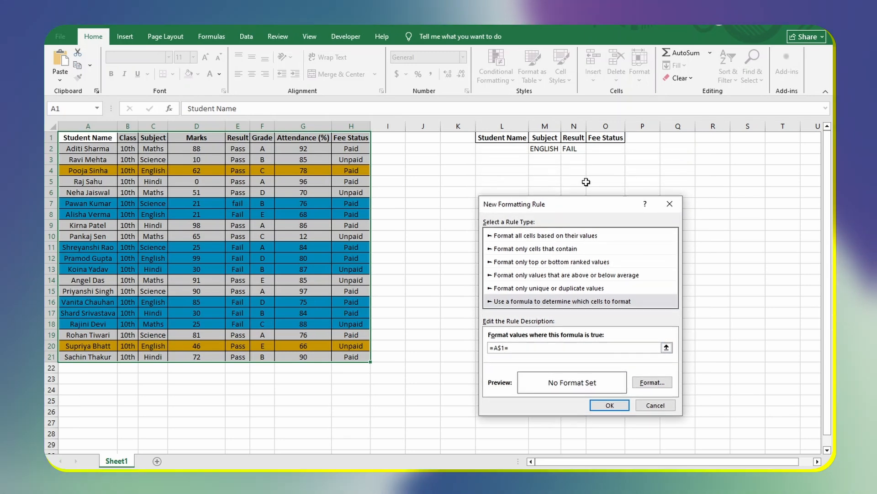
# Step: Set a light orange fill for matching columns and apply the header rule to the table
pyautogui.click(654, 382)
pyautogui.click(461, 229)
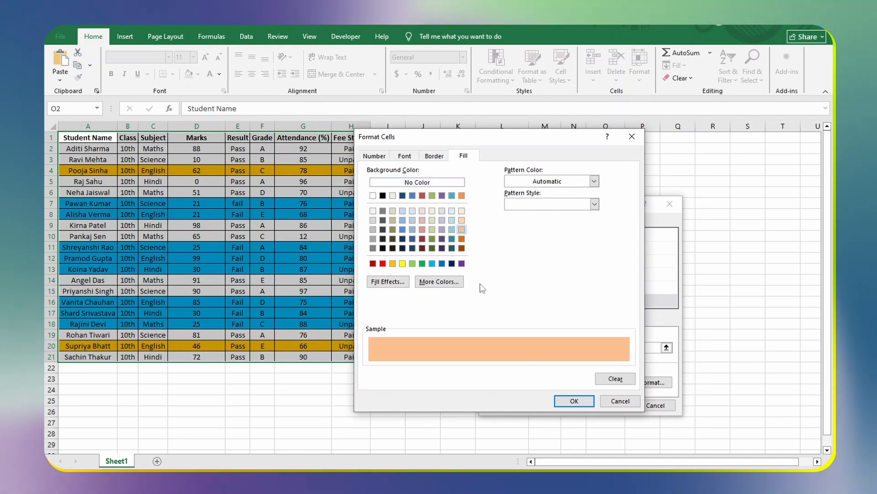
pyautogui.click(574, 400)
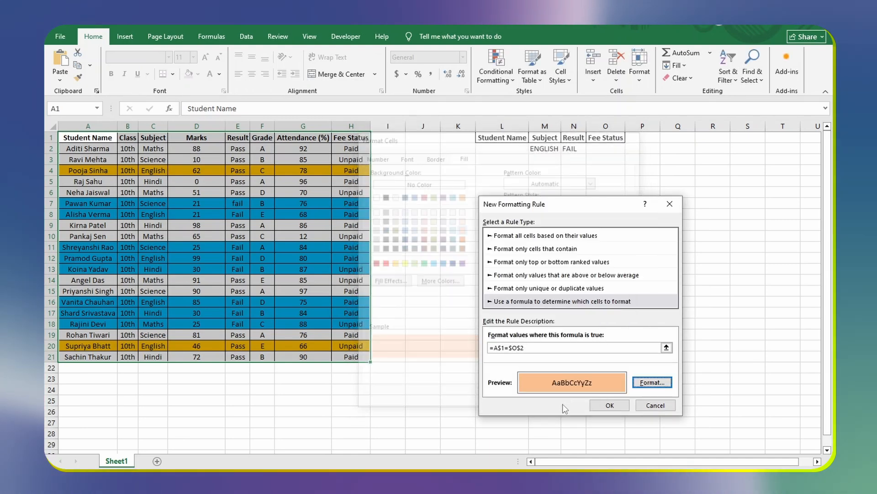
pyautogui.click(610, 405)
# Step: Test the column header rule by entering MARKS, CLASS and finally RESULT in O2
pyautogui.click(612, 150)
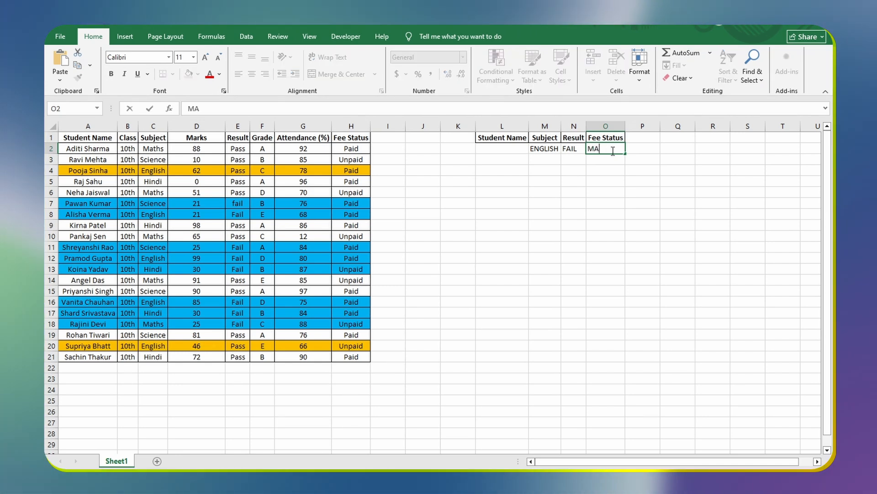
pyautogui.write('MARK')
pyautogui.press('Return')
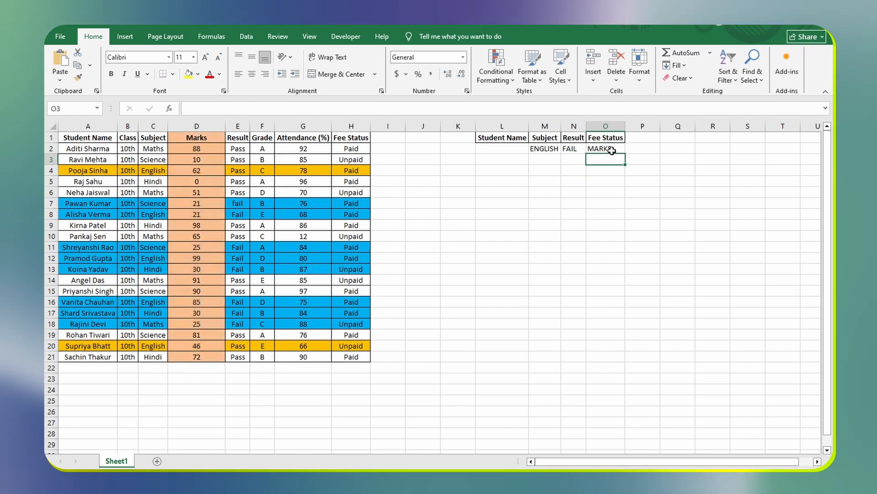
pyautogui.click(612, 149)
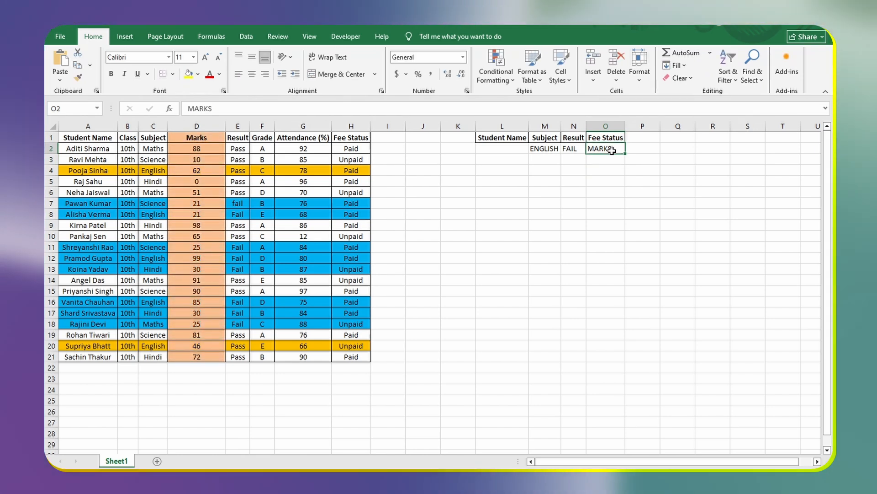
pyautogui.write('CLASS')
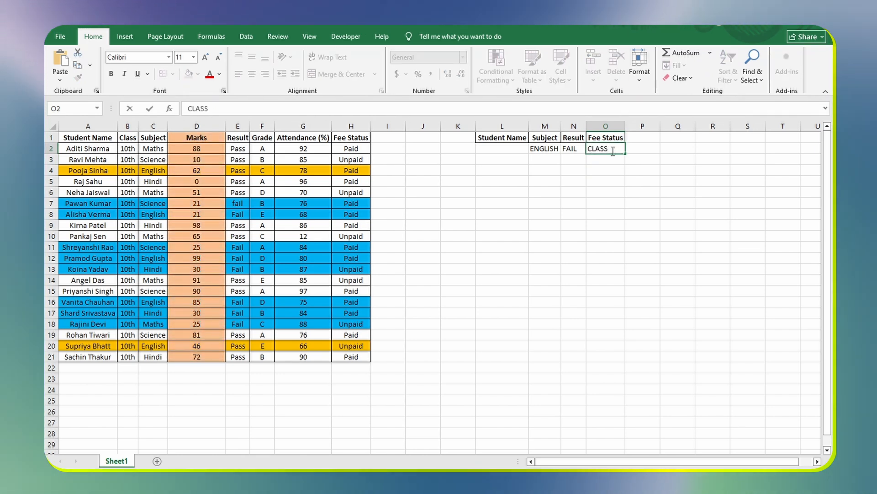
pyautogui.press('Return')
pyautogui.click(612, 149)
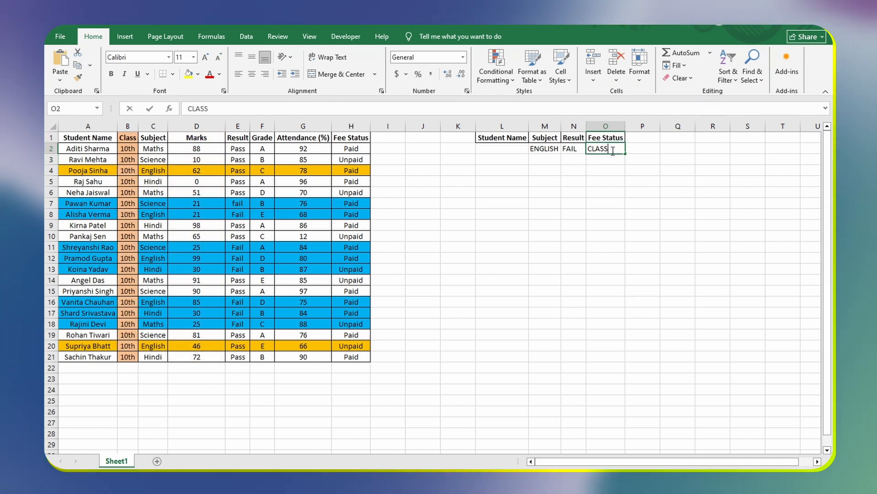
pyautogui.write('RESULT')
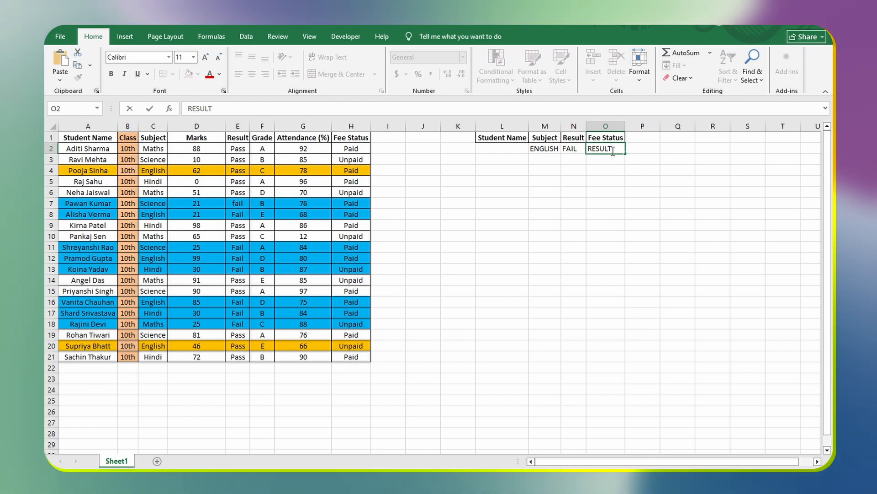
pyautogui.press('Return')
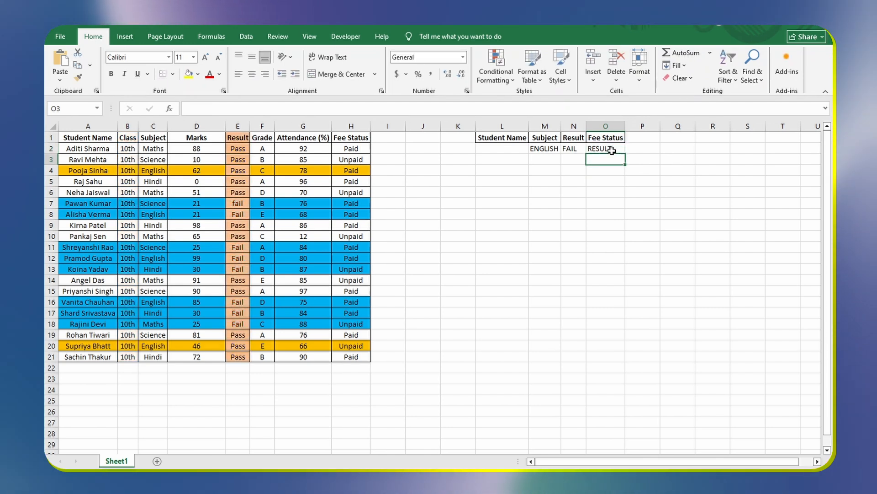